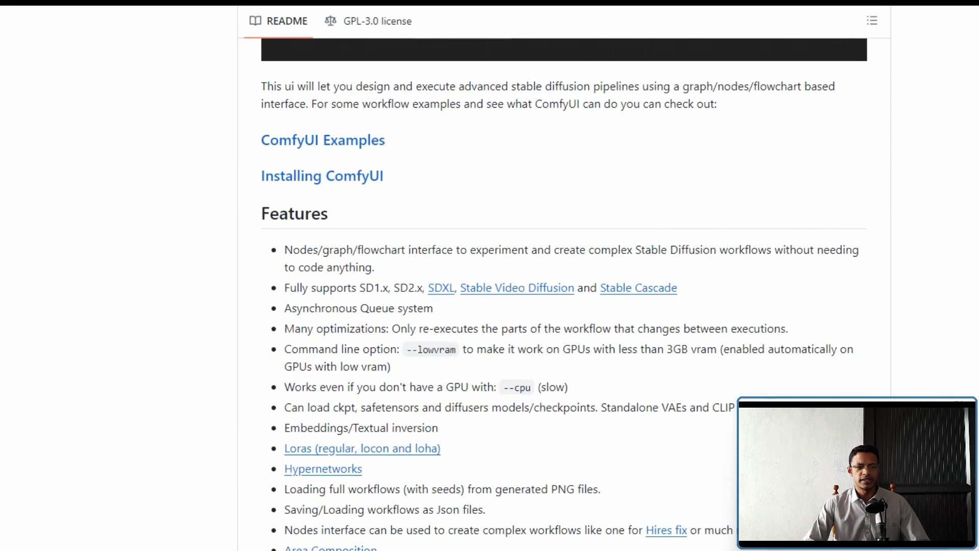
Examine the ComfyUI README's installation instructions for Windows, manual install and other platforms, including the direct download link.
{"action": "left_click_drag", "start_coordinate": [329, 213], "coordinate": [356, 176]}
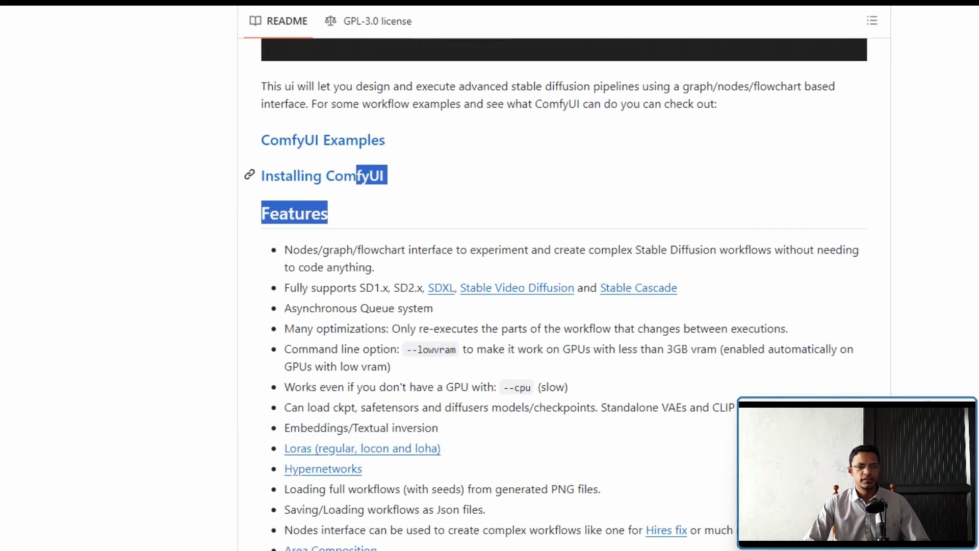
{"action": "left_click", "coordinate": [356, 175]}
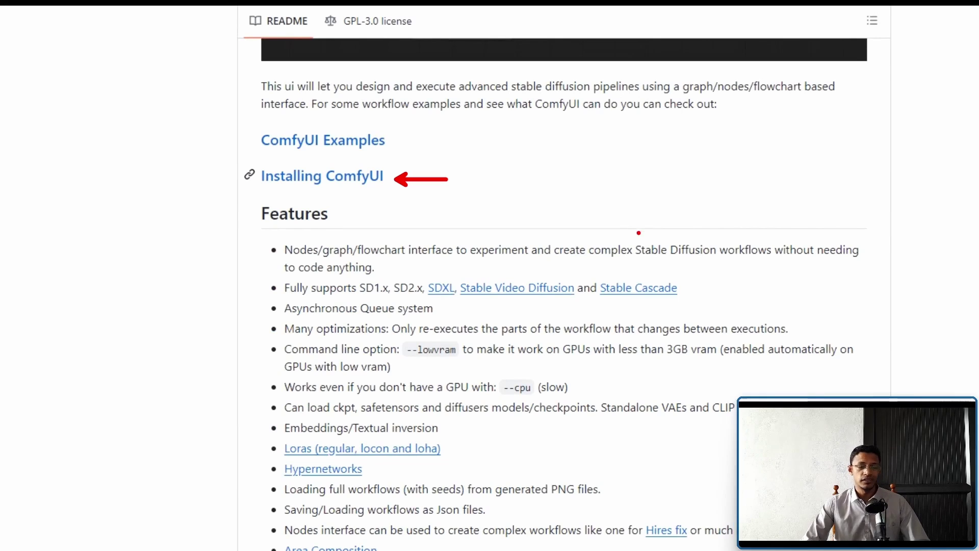
{"action": "scroll", "coordinate": [633, 232], "scroll_direction": "down", "scroll_amount": 10}
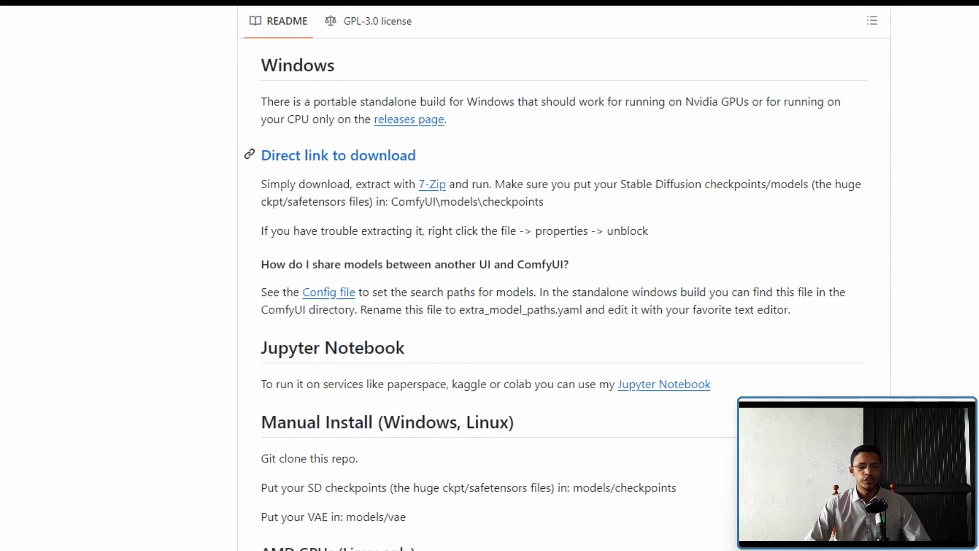
{"action": "scroll", "coordinate": [387, 423], "scroll_direction": "down", "scroll_amount": 5}
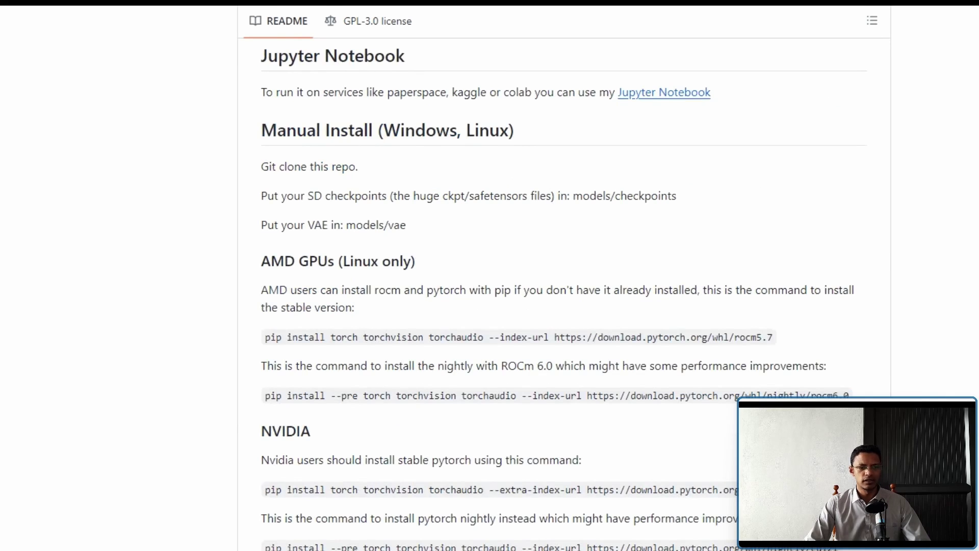
{"action": "scroll", "coordinate": [561, 275], "scroll_direction": "down", "scroll_amount": 10}
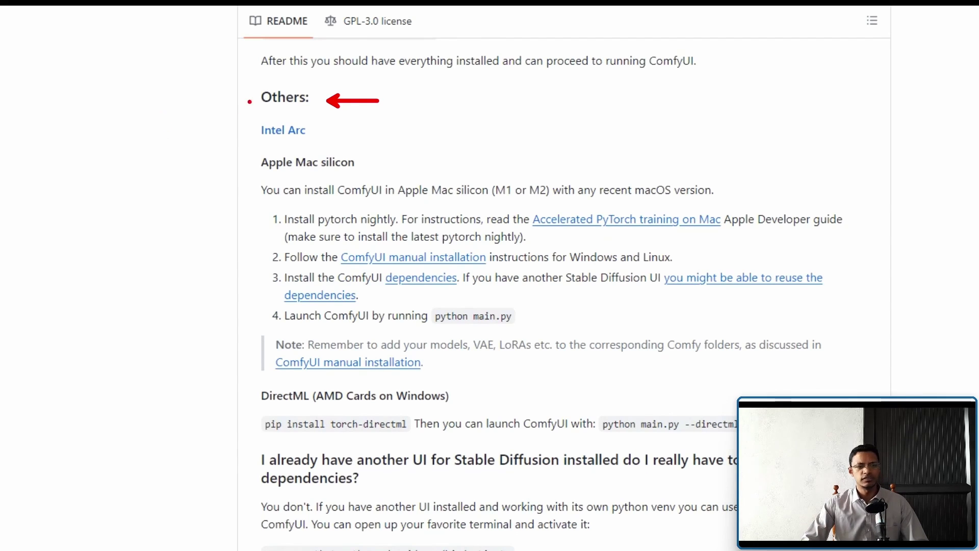
{"action": "mouse_move", "coordinate": [244, 101]}
{"action": "left_mouse_down"}
{"action": "mouse_move", "coordinate": [172, 103]}
{"action": "mouse_move", "coordinate": [185, 483]}
{"action": "mouse_move", "coordinate": [242, 483]}
{"action": "left_mouse_up"}
{"action": "left_click_drag", "start_coordinate": [180, 310], "coordinate": [133, 310]}
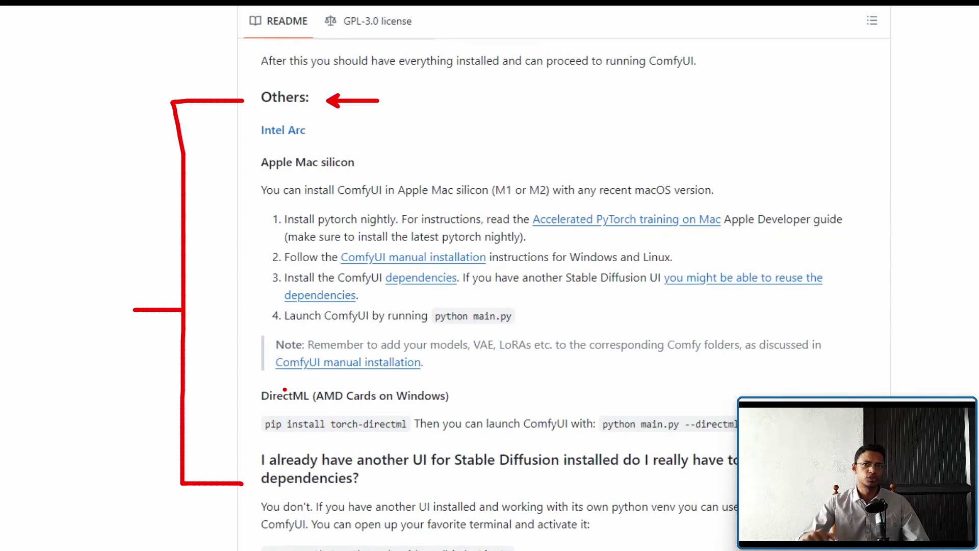
{"action": "scroll", "coordinate": [284, 389], "scroll_direction": "up", "scroll_amount": 10}
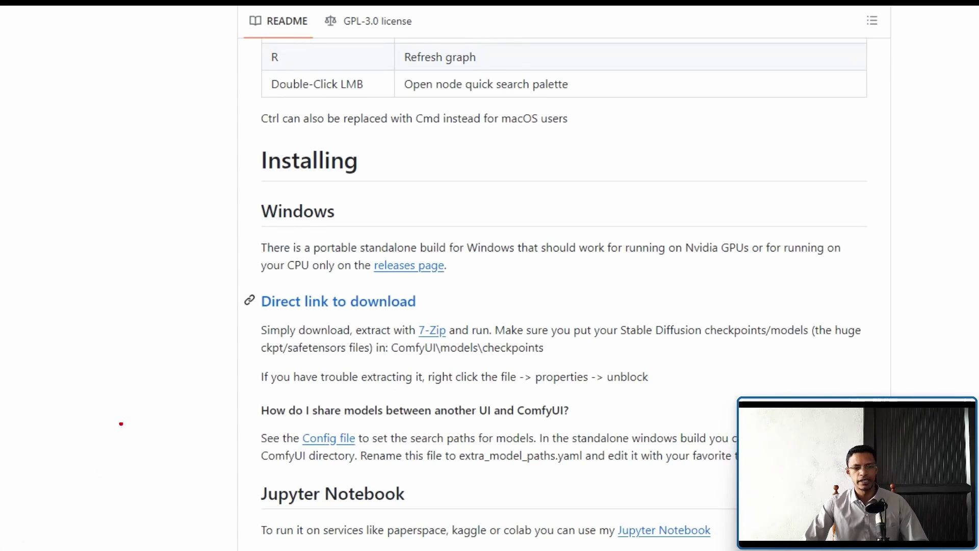
{"action": "left_click_drag", "start_coordinate": [433, 301], "coordinate": [499, 302]}
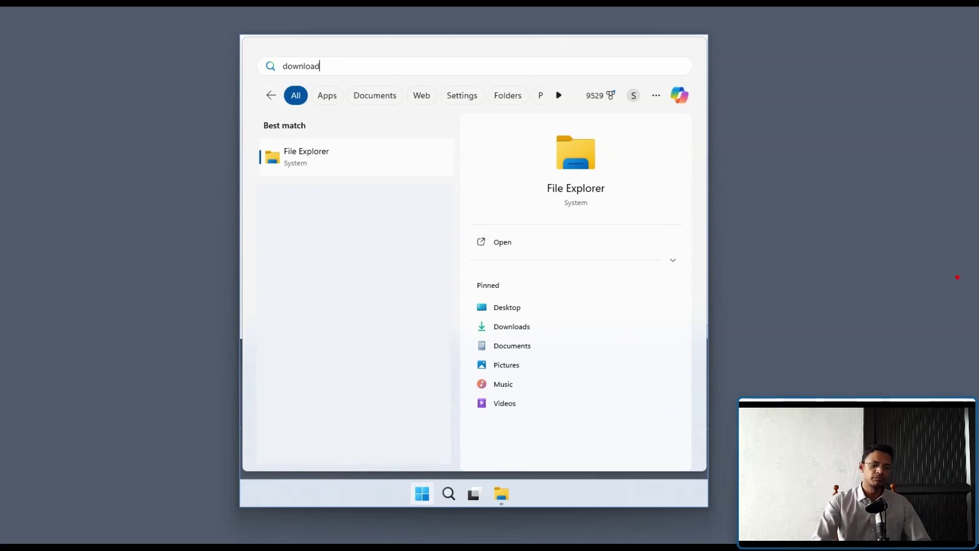
Search Windows for "download" and open the Downloads folder in File Explorer.
{"action": "mouse_move", "coordinate": [433, 468]}
{"action": "left_mouse_down"}
{"action": "mouse_move", "coordinate": [462, 467]}
{"action": "mouse_move", "coordinate": [423, 465]}
{"action": "left_mouse_up"}
{"action": "left_click_drag", "start_coordinate": [334, 63], "coordinate": [410, 65]}
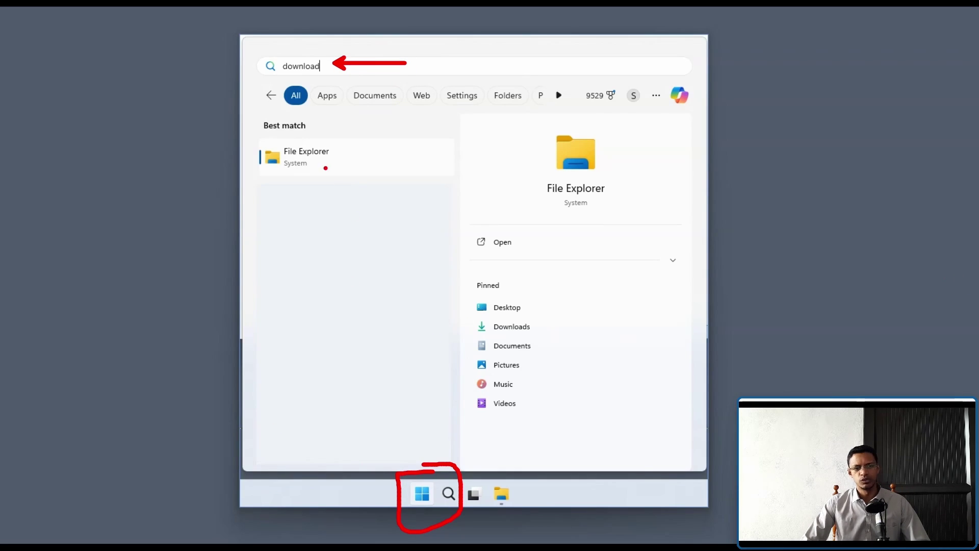
{"action": "left_click_drag", "start_coordinate": [326, 164], "coordinate": [365, 209]}
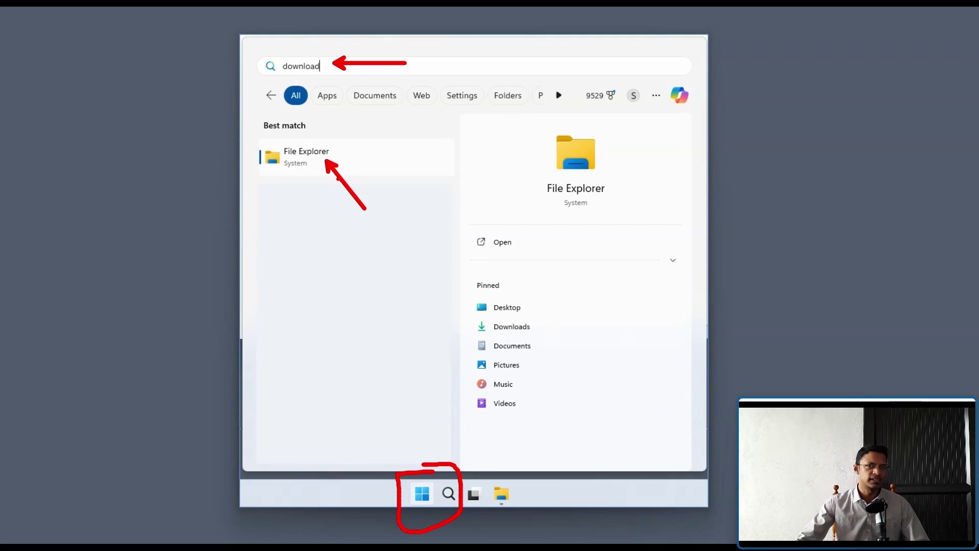
{"action": "left_click_drag", "start_coordinate": [539, 329], "coordinate": [603, 328]}
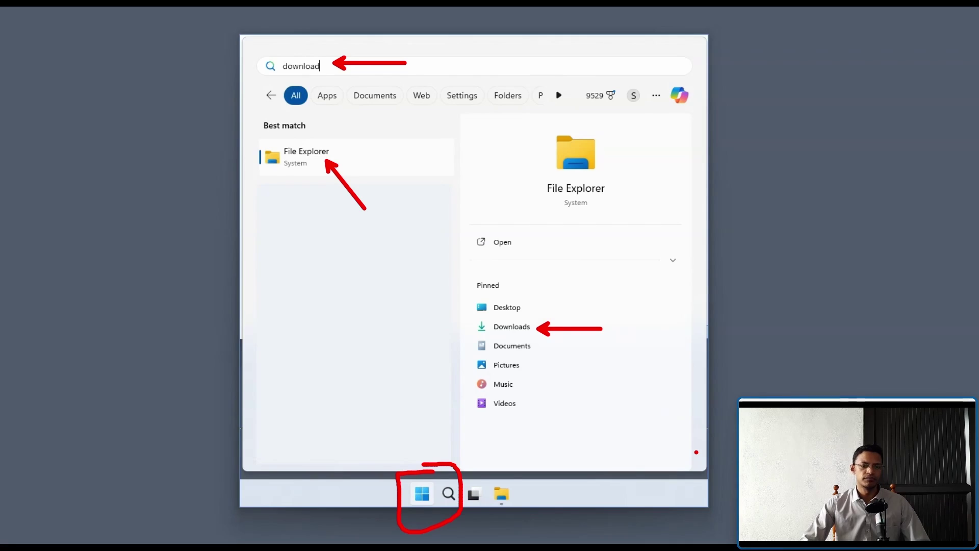
{"action": "key", "text": "Escape"}
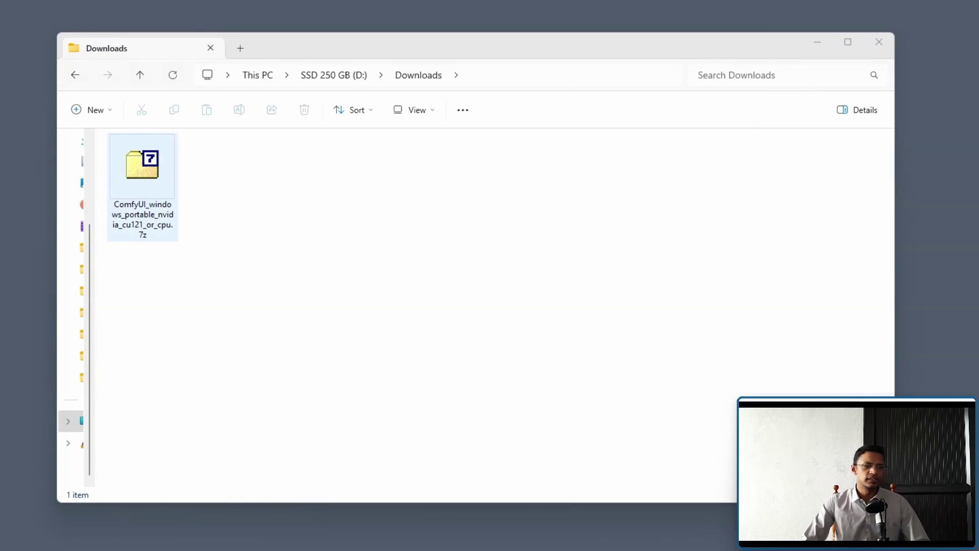
Extract ComfyUI_windows_portable_nvidia_cu121_or_cpu.7z into its own folder under D:\Downloads and open the extracted ComfyUI_windows_portable folder.
{"action": "left_click_drag", "start_coordinate": [192, 199], "coordinate": [278, 263]}
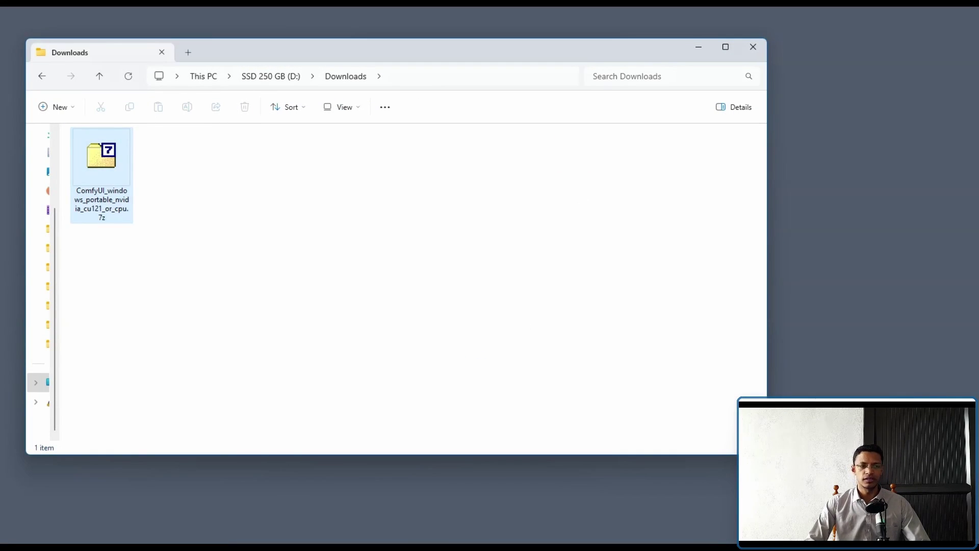
{"action": "left_click", "coordinate": [101, 158]}
{"action": "left_click_drag", "start_coordinate": [168, 91], "coordinate": [512, 124]}
{"action": "left_click_drag", "start_coordinate": [421, 135], "coordinate": [434, 199]}
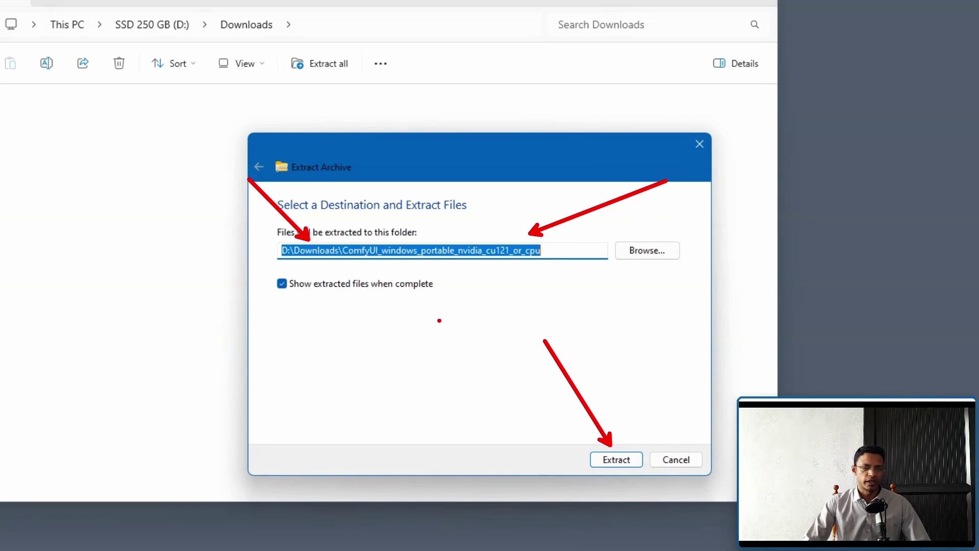
{"action": "key", "text": "Return"}
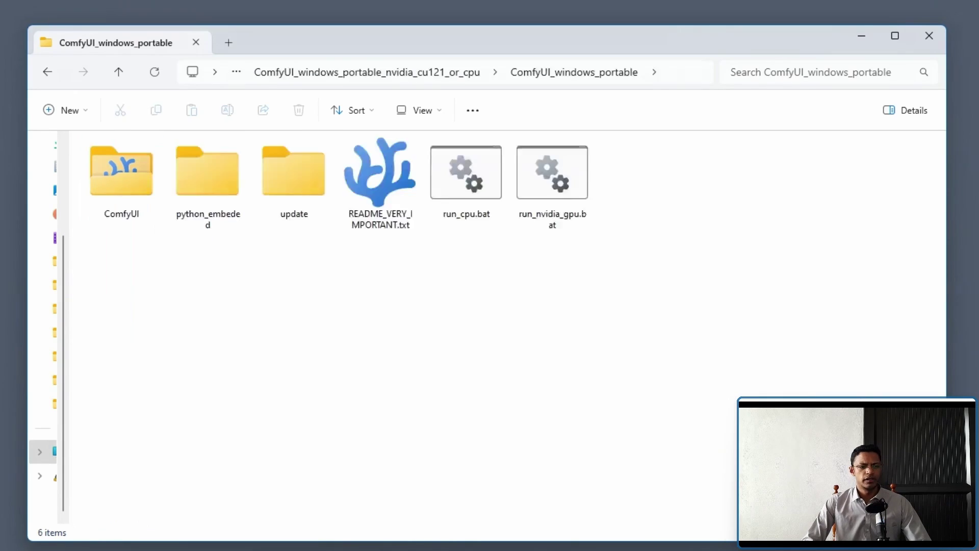
{"action": "key", "text": "alt+Up"}
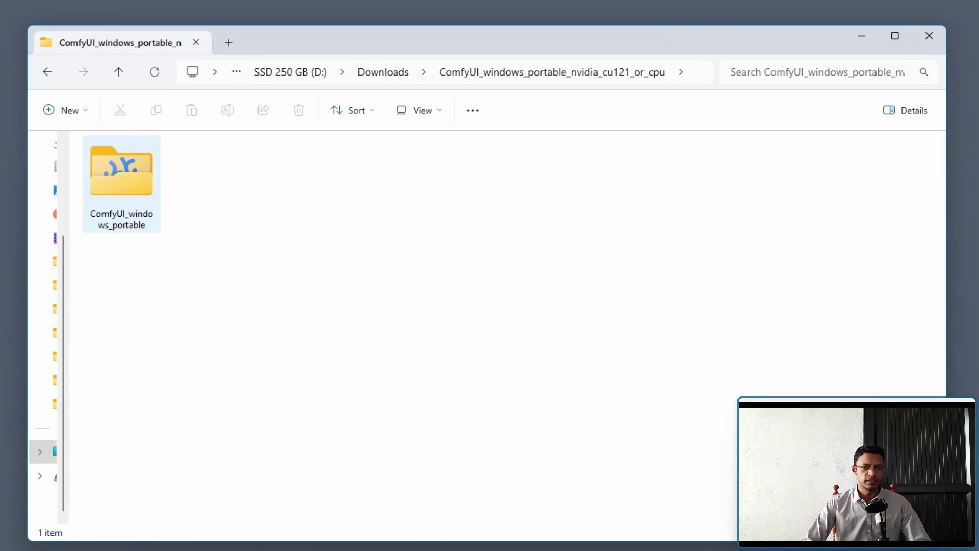
{"action": "key", "text": "Return"}
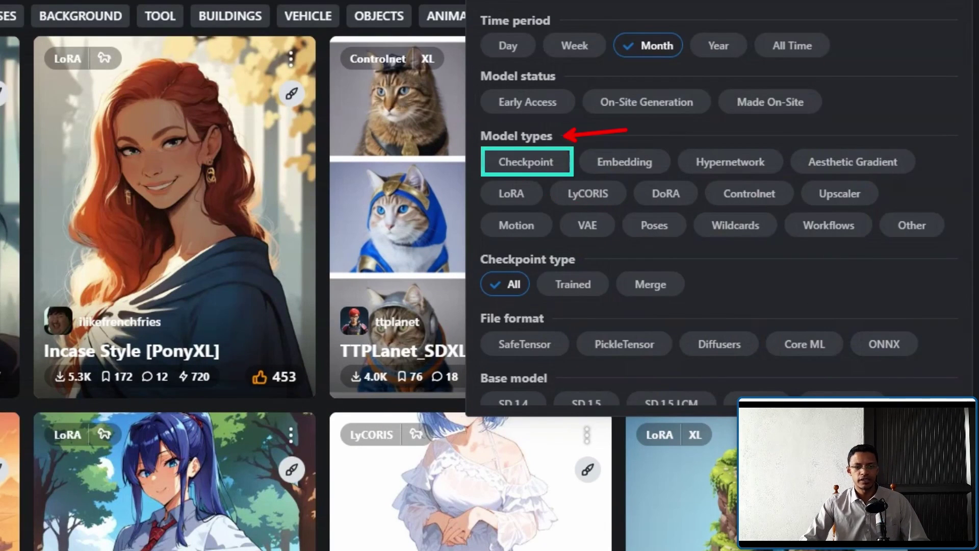
Filter the Civitai models to the Checkpoint type, SafeTensor file format and SD 1.5 base model.
{"action": "left_click", "coordinate": [525, 162]}
{"action": "scroll", "coordinate": [526, 162], "scroll_direction": "down", "scroll_amount": 3}
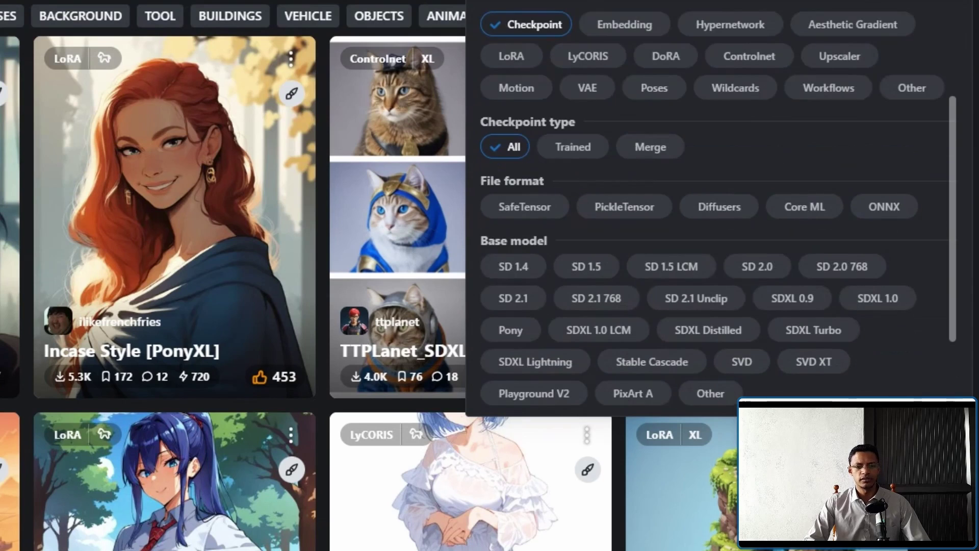
{"action": "scroll", "coordinate": [714, 230], "scroll_direction": "down", "scroll_amount": 2}
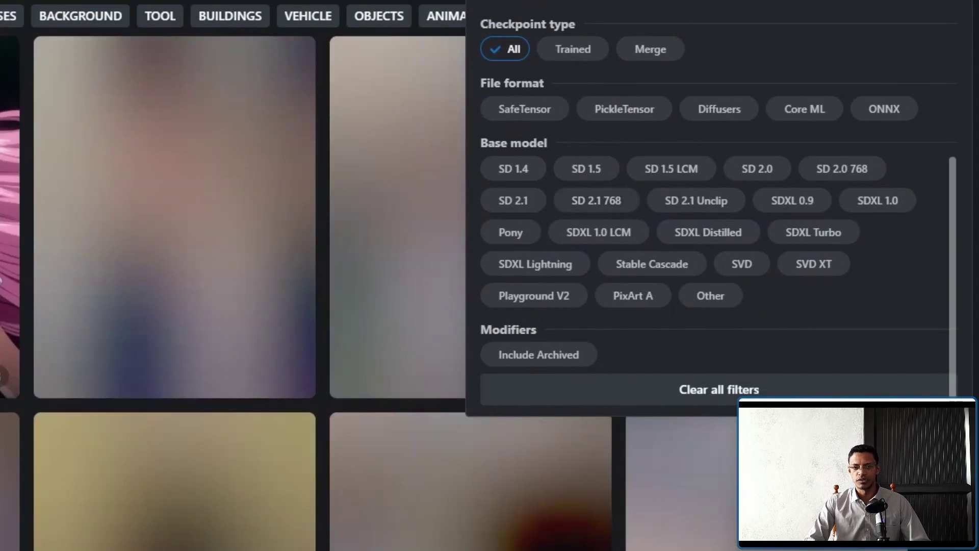
{"action": "left_click", "coordinate": [525, 108]}
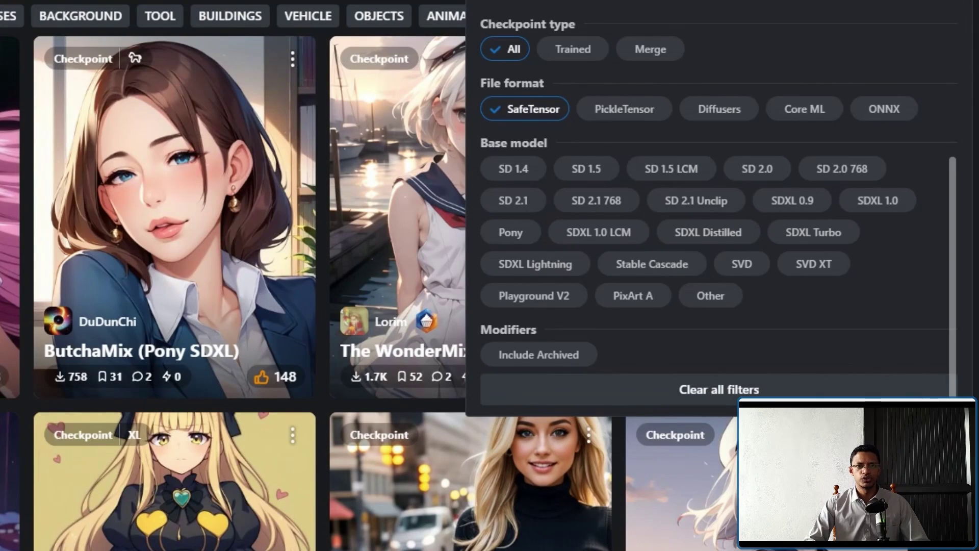
{"action": "left_click", "coordinate": [586, 169]}
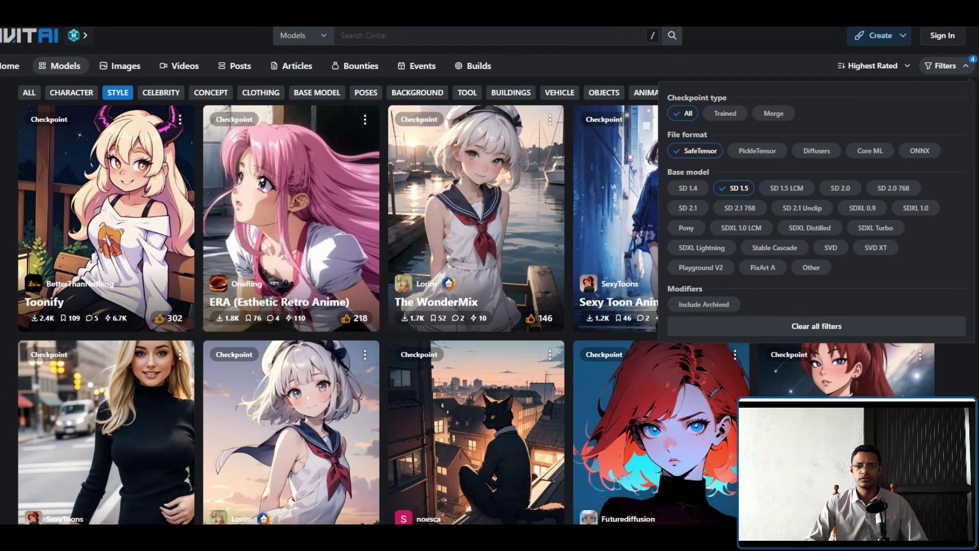
Open the Toonify checkpoint's page on Civitai and locate its model download option.
{"action": "key", "text": "Escape"}
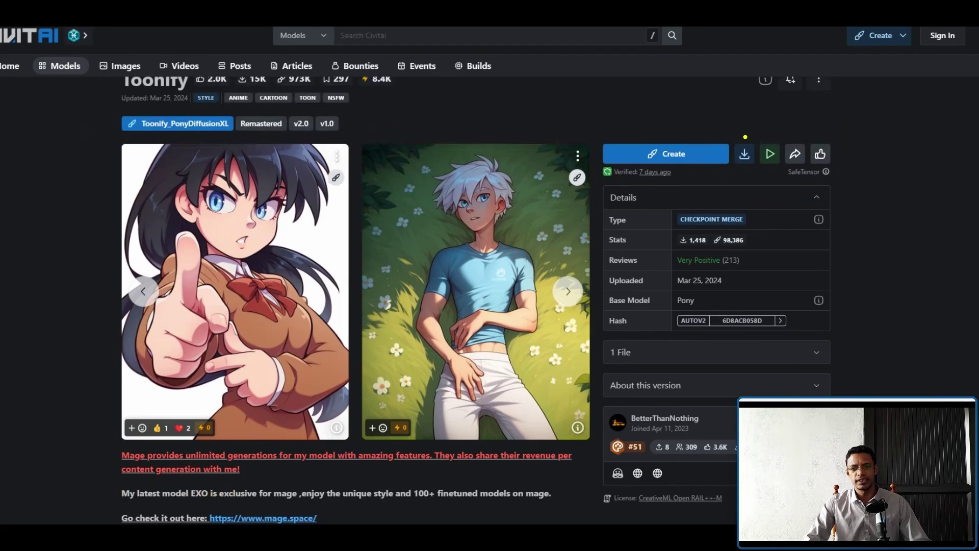
{"action": "scroll", "coordinate": [744, 172], "scroll_direction": "up", "scroll_amount": 1}
{"action": "mouse_move", "coordinate": [745, 173]}
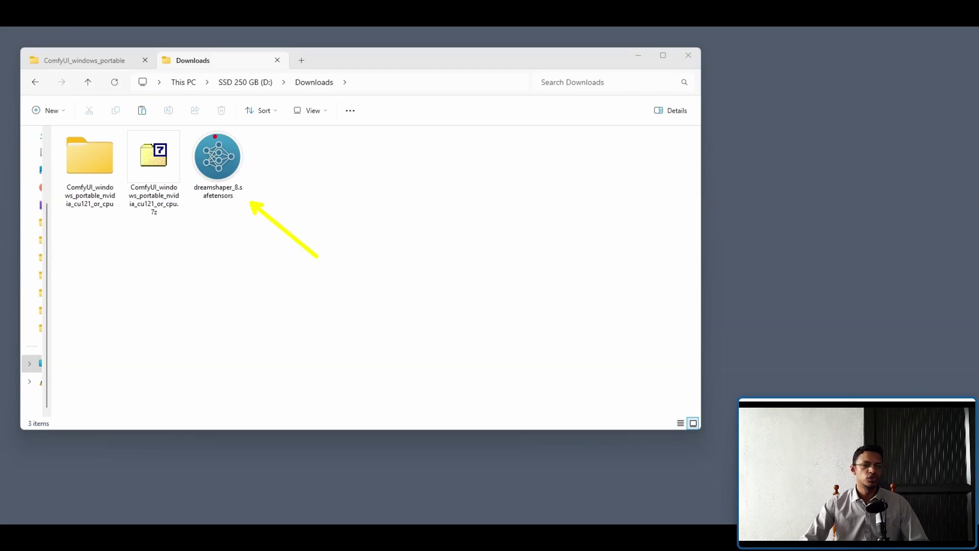
Switch the Downloads folder containing dreamshaper_8.safetensors to the Details view in File Explorer.
{"action": "mouse_move", "coordinate": [223, 138]}
{"action": "left_mouse_down"}
{"action": "mouse_move", "coordinate": [232, 145]}
{"action": "mouse_move", "coordinate": [227, 180]}
{"action": "mouse_move", "coordinate": [207, 150]}
{"action": "left_mouse_up"}
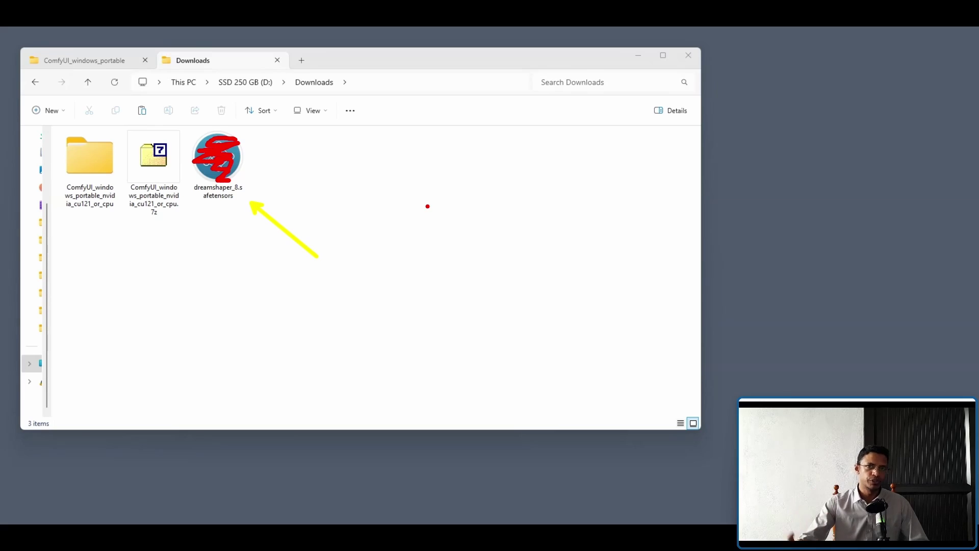
{"action": "key", "text": "Escape"}
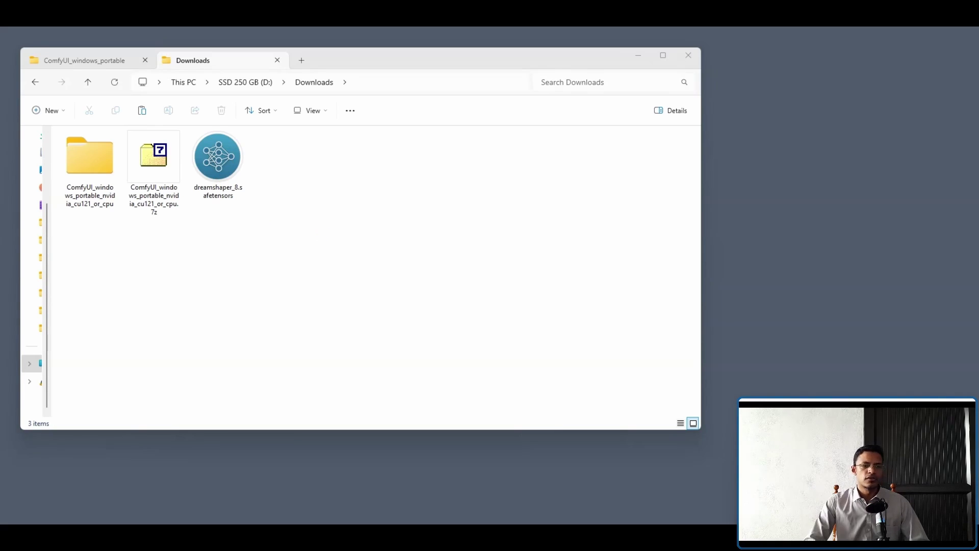
{"action": "left_click", "coordinate": [218, 163]}
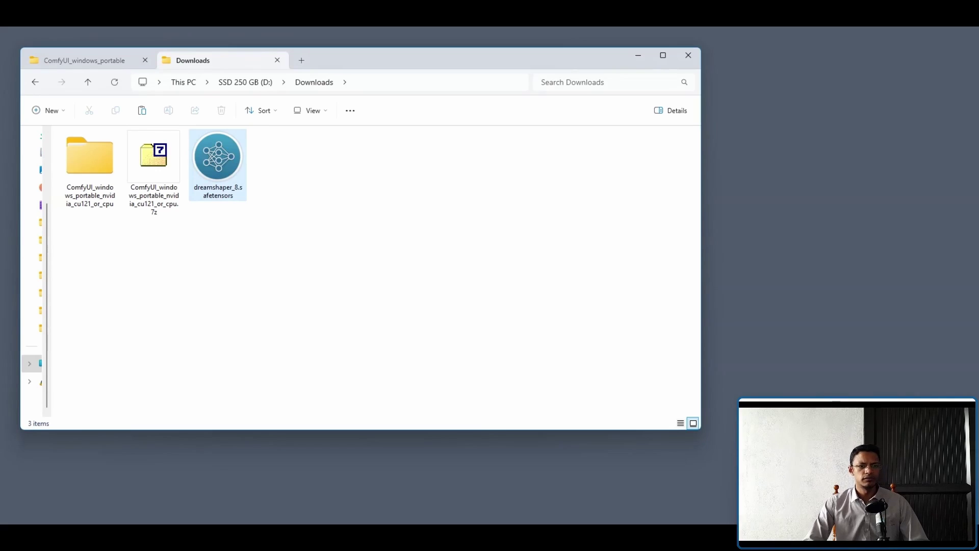
{"action": "left_click", "coordinate": [310, 110]}
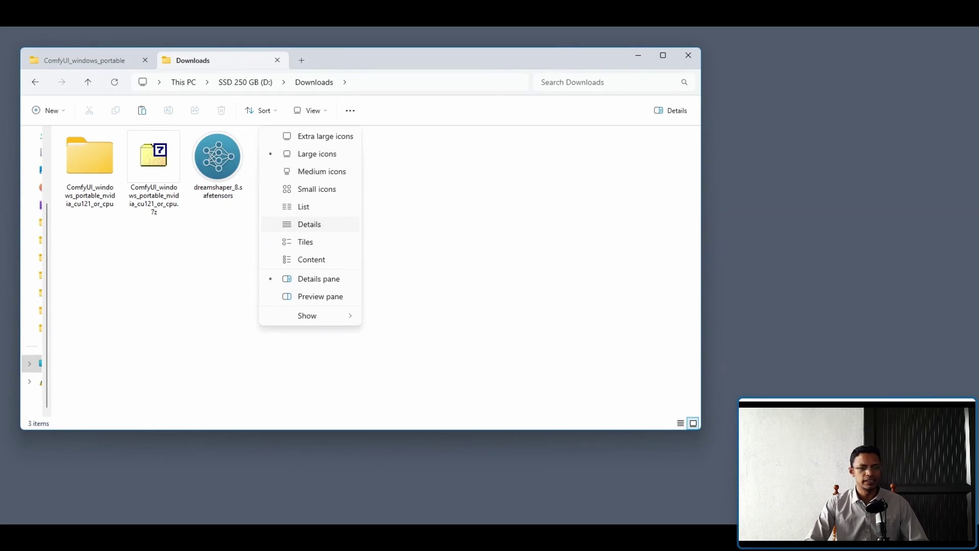
{"action": "left_click", "coordinate": [309, 224]}
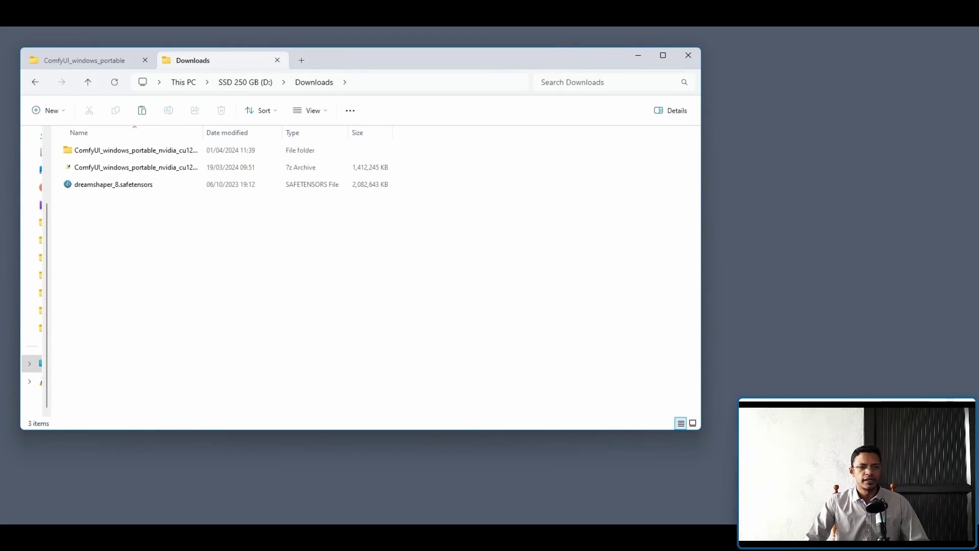
Copy the dreamshaper_8.safetensors checkpoint file from the Downloads folder.
{"action": "left_click_drag", "start_coordinate": [118, 195], "coordinate": [152, 194]}
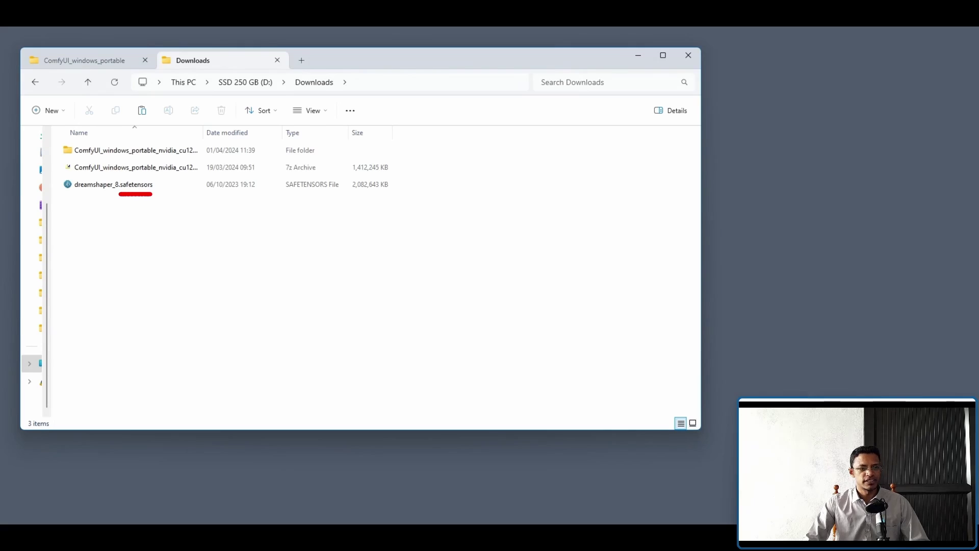
{"action": "mouse_move", "coordinate": [275, 129]}
{"action": "left_mouse_down"}
{"action": "mouse_move", "coordinate": [330, 128]}
{"action": "mouse_move", "coordinate": [286, 201]}
{"action": "left_mouse_up"}
{"action": "left_click", "coordinate": [115, 184]}
{"action": "right_click", "coordinate": [115, 185]}
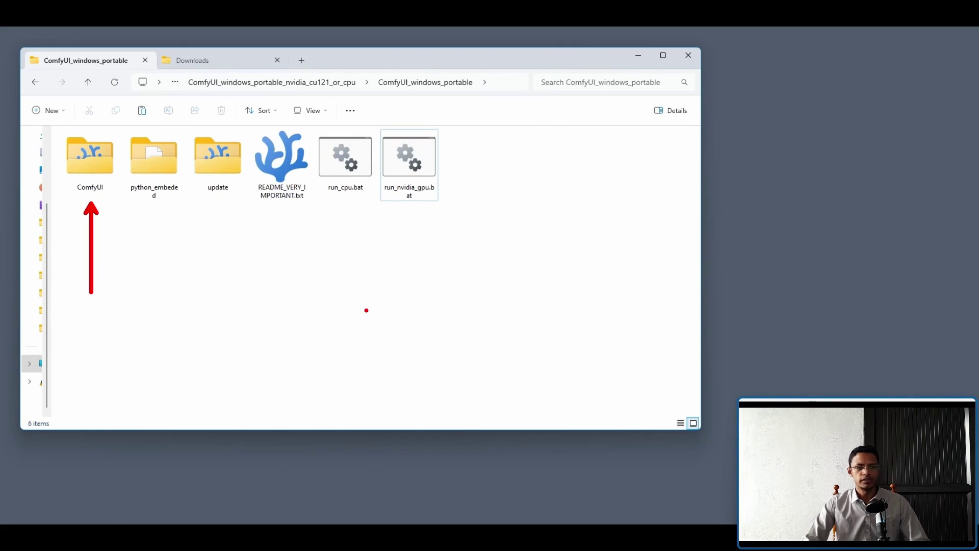
Open the checkpoints folder under ComfyUI\models inside the extracted ComfyUI_windows_portable folder.
{"action": "double_click", "coordinate": [90, 156]}
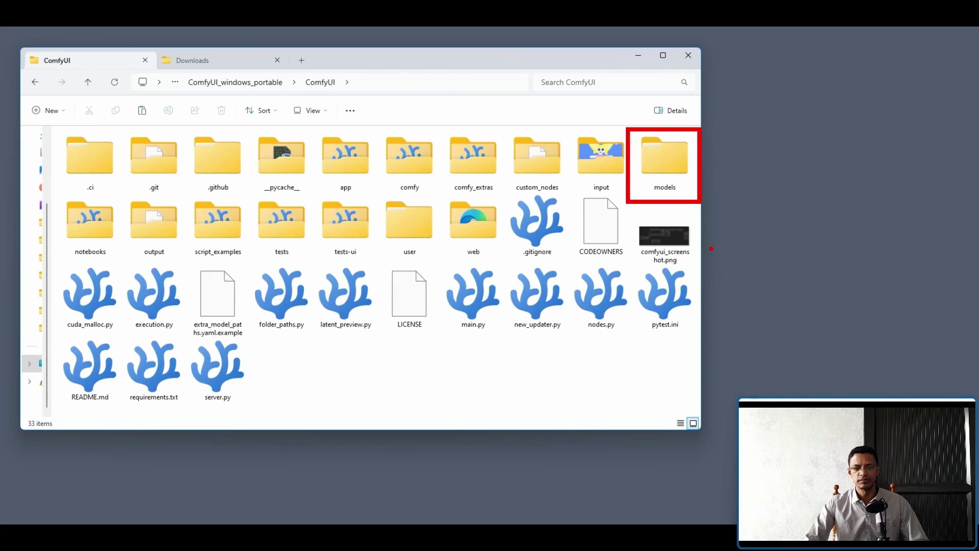
{"action": "key", "text": "Return"}
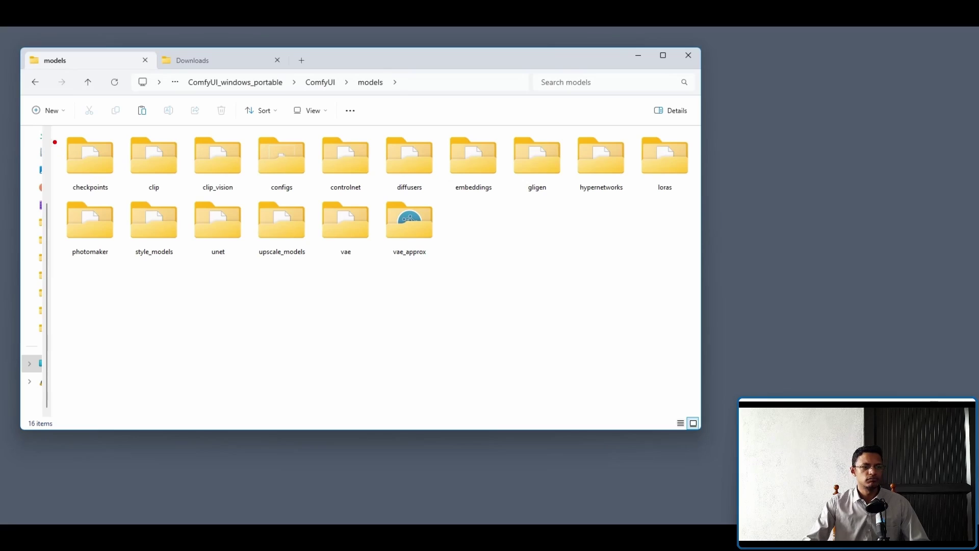
{"action": "left_click_drag", "start_coordinate": [54, 131], "coordinate": [130, 202]}
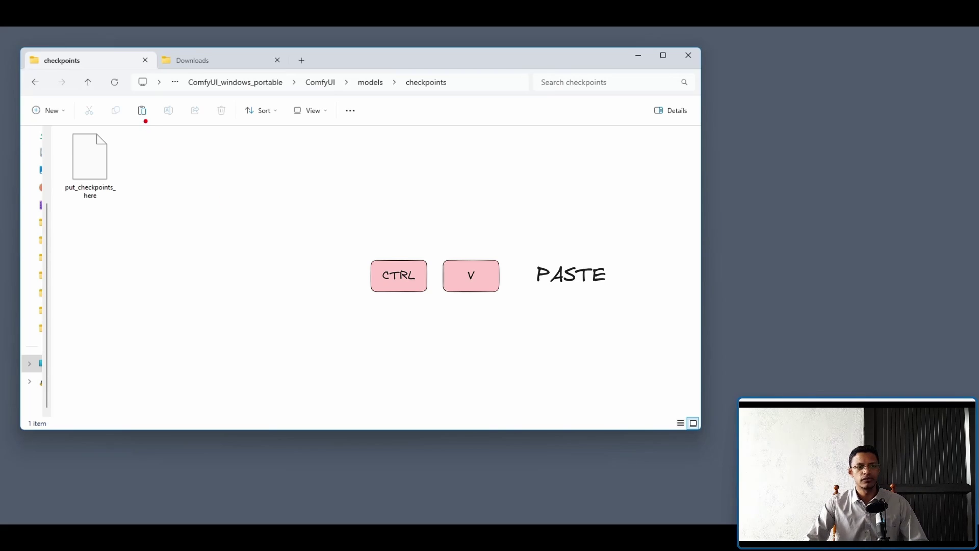
Paste the copied dreamshaper_8.safetensors file into ComfyUI's checkpoints folder.
{"action": "right_click", "coordinate": [303, 281]}
{"action": "left_click", "coordinate": [201, 211]}
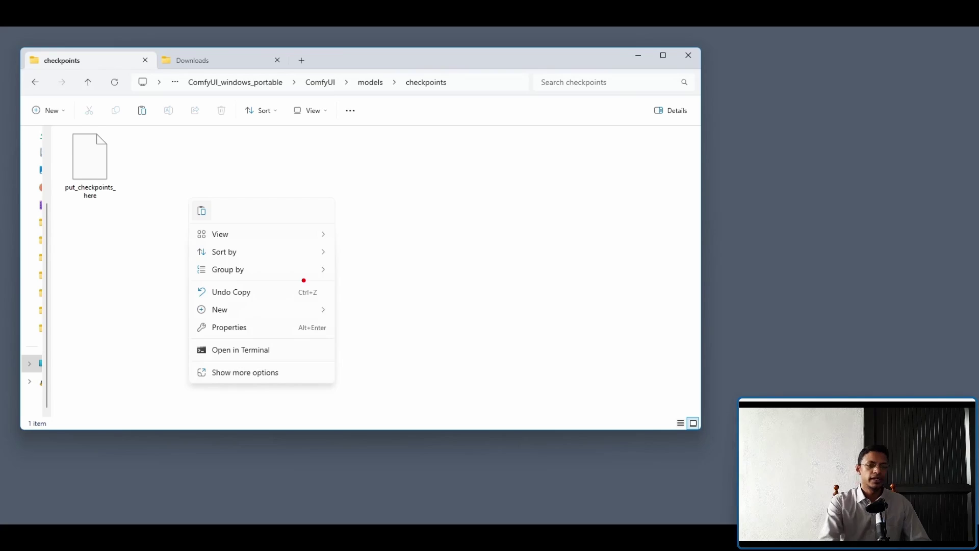
{"action": "left_click", "coordinate": [202, 211]}
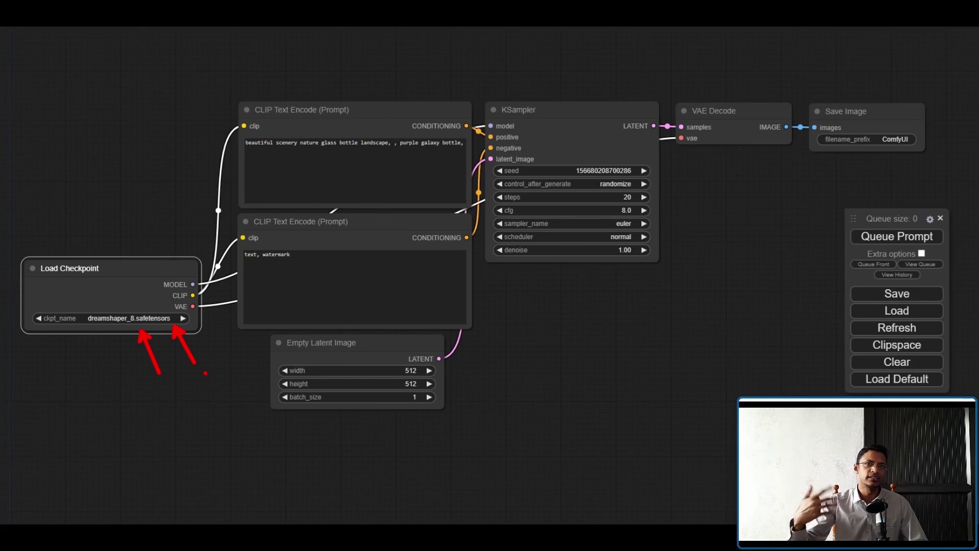
{"action": "key", "text": "Escape"}
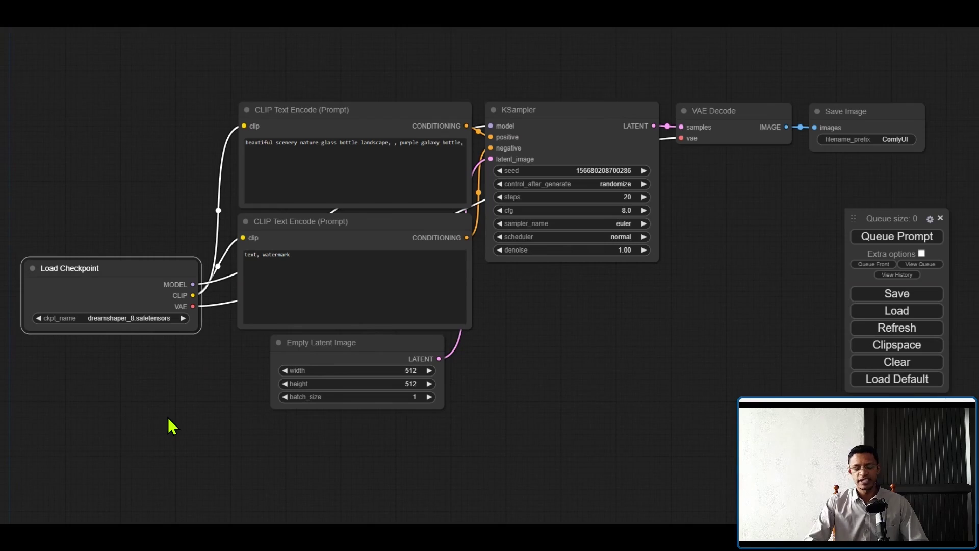
{"action": "key", "text": "ctrl+2"}
{"action": "left_click_drag", "start_coordinate": [753, 239], "coordinate": [846, 239]}
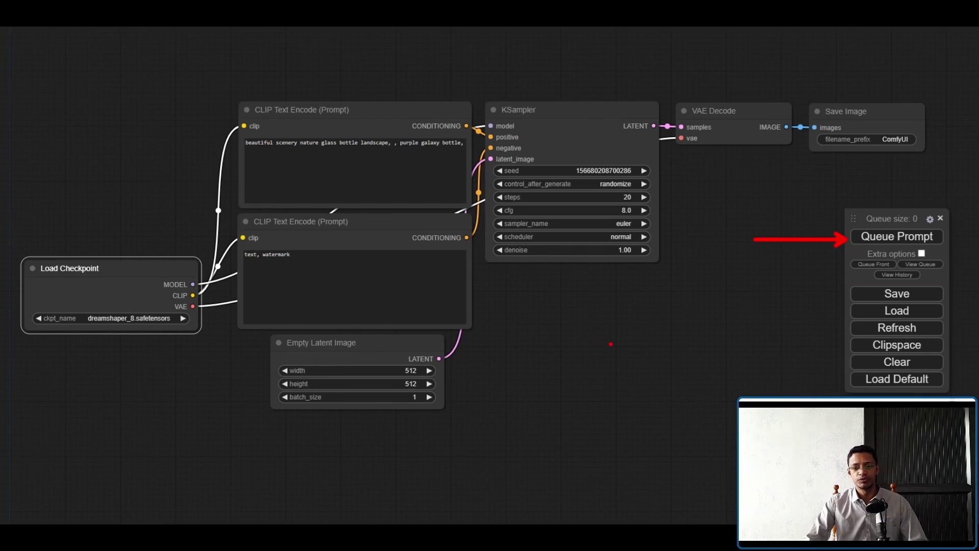
Queue the default purple galaxy bottle workflow for generation with the dreamshaper_8.safetensors checkpoint.
{"action": "key", "text": "Escape"}
{"action": "left_click", "coordinate": [332, 217]}
{"action": "key", "text": "ctrl+Return"}
{"action": "key", "text": "ctrl+2"}
{"action": "left_click_drag", "start_coordinate": [15, 177], "coordinate": [42, 249]}
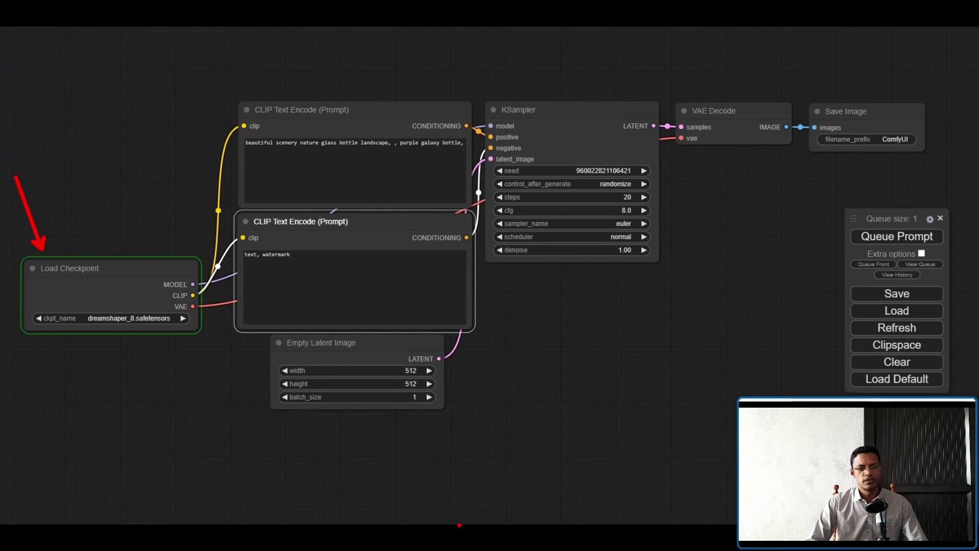
{"action": "key", "text": "Escape"}
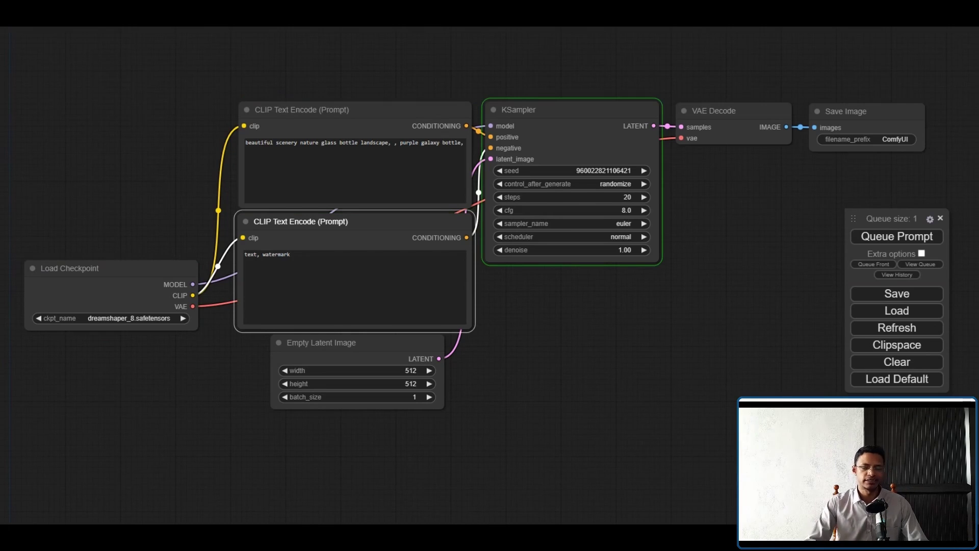
{"action": "left_click_drag", "start_coordinate": [456, 62], "coordinate": [484, 113]}
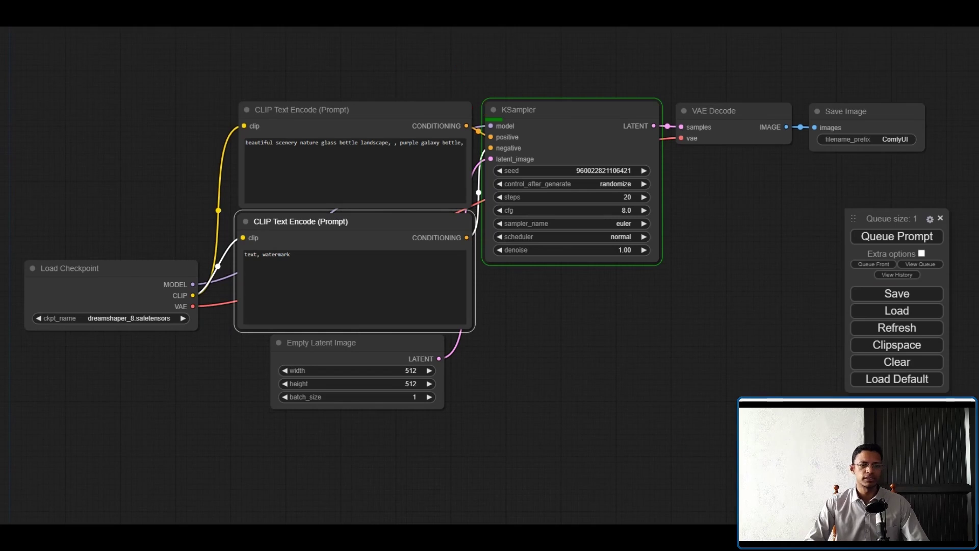
Check the sampling progress in the ComfyUI console, and inspect the generated image in the Save Image node.
{"action": "key", "text": "alt+Tab"}
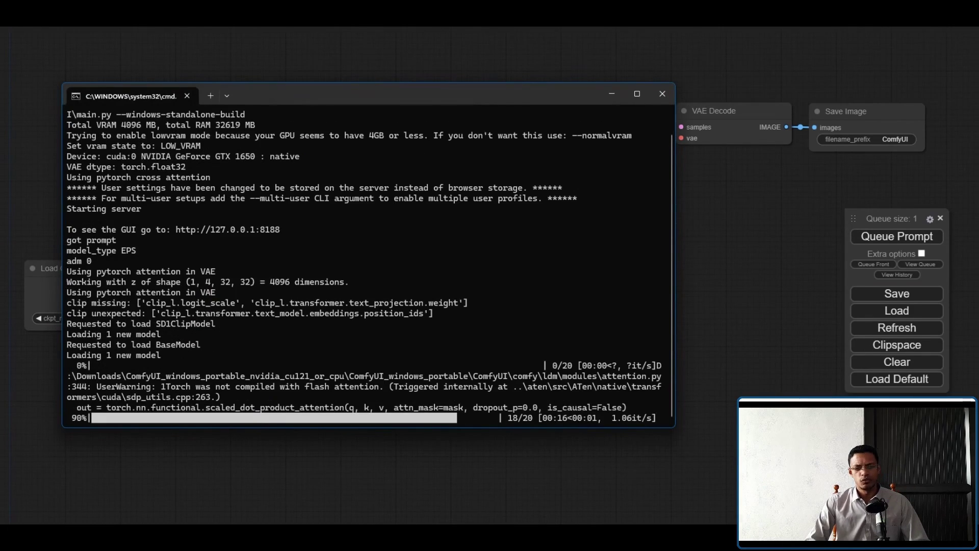
{"action": "key", "text": "alt+Tab"}
{"action": "left_click_drag", "start_coordinate": [612, 306], "coordinate": [260, 333]}
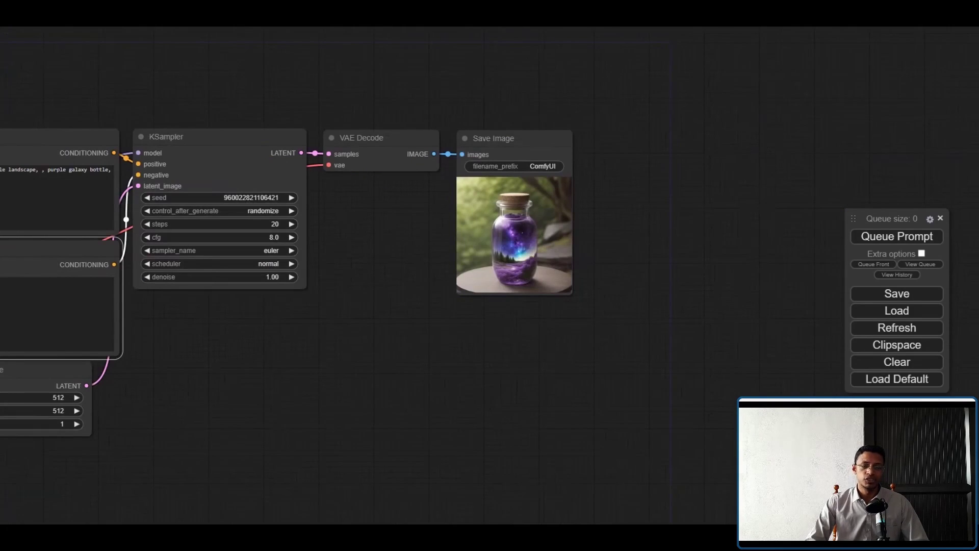
{"action": "scroll", "coordinate": [528, 144], "scroll_direction": "up", "scroll_amount": 8}
{"action": "scroll", "coordinate": [528, 144], "scroll_direction": "down", "scroll_amount": 9}
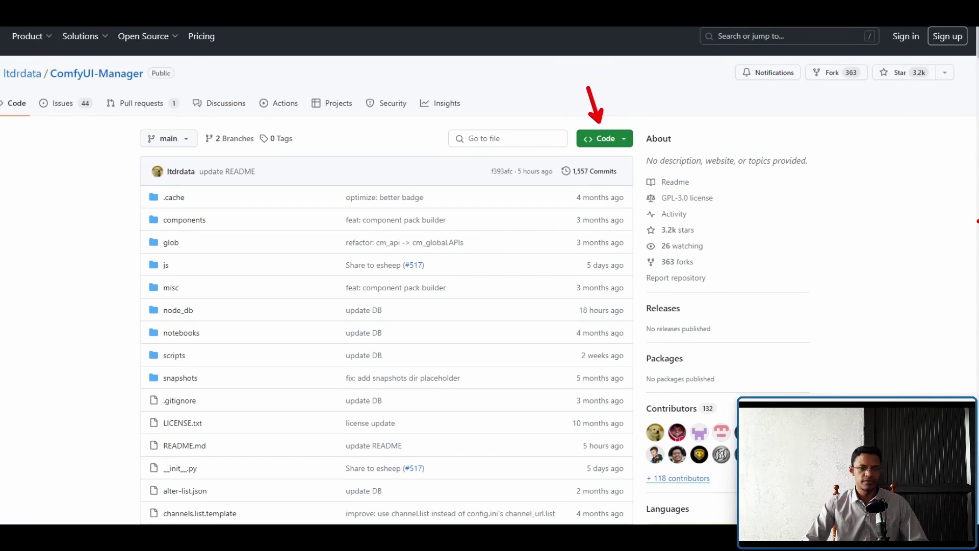
Open the clone options of the ltdrdata/ComfyUI-Manager repository, and go to ComfyUI's custom_nodes folder in File Explorer.
{"action": "left_click", "coordinate": [605, 138]}
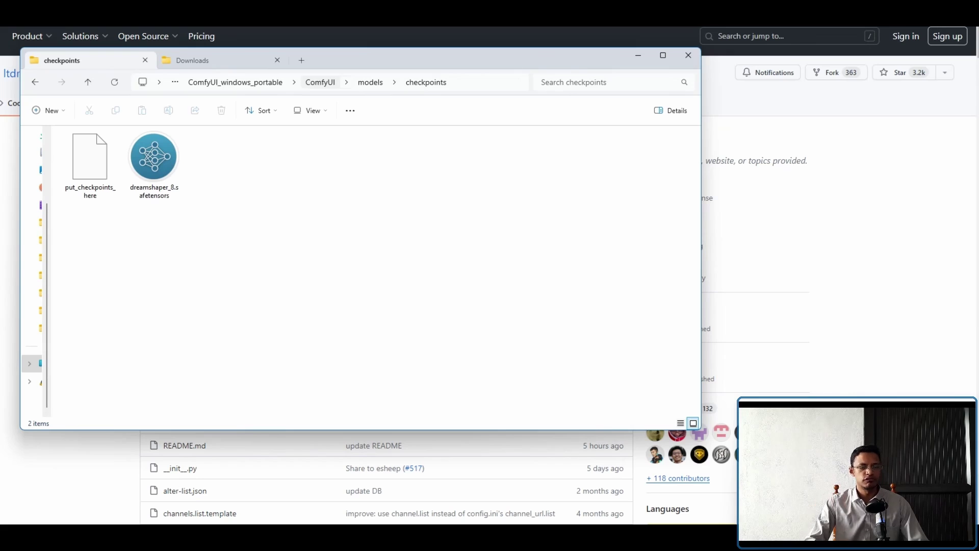
{"action": "key", "text": "alt+Up"}
{"action": "key", "text": "alt+Up"}
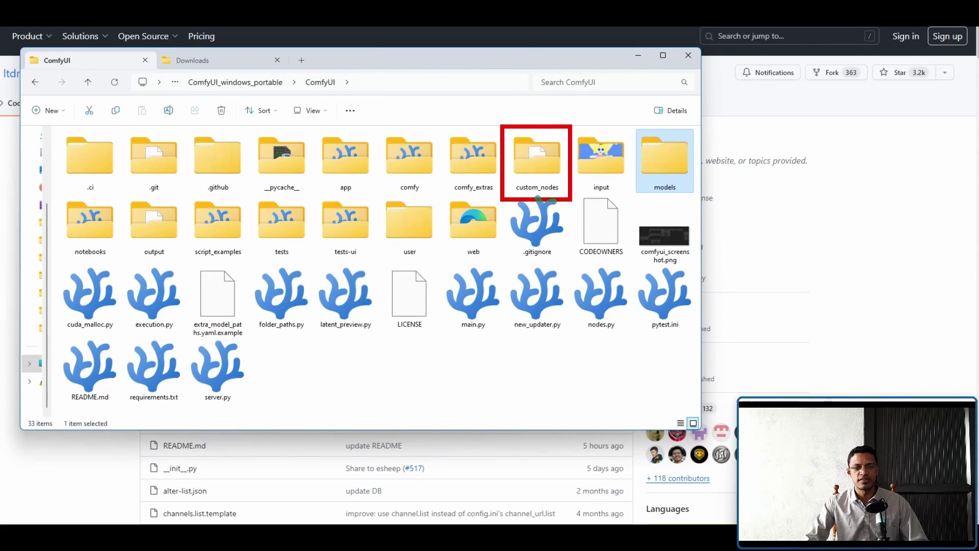
{"action": "double_click", "coordinate": [537, 158]}
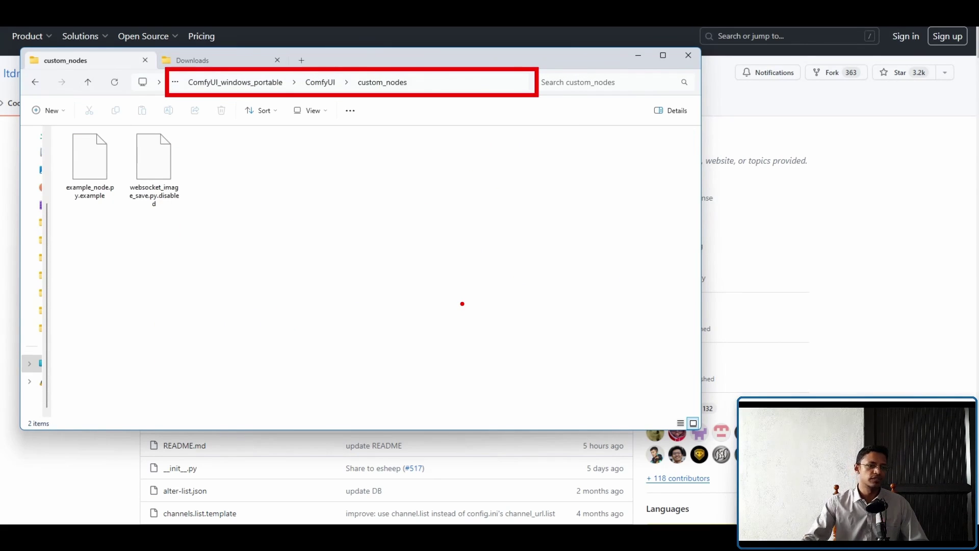
{"action": "key", "text": "alt+d"}
{"action": "type", "text": "cmd"}
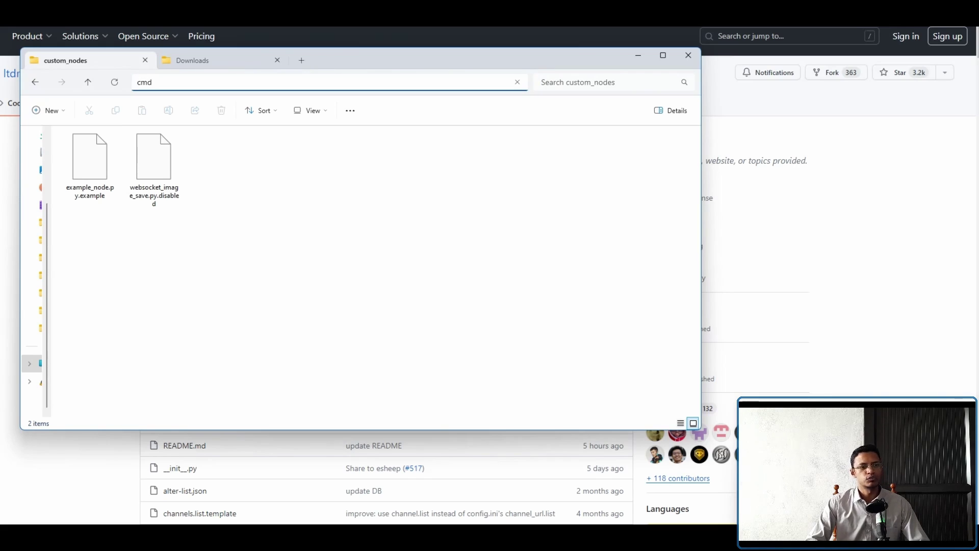
{"action": "key", "text": "Return"}
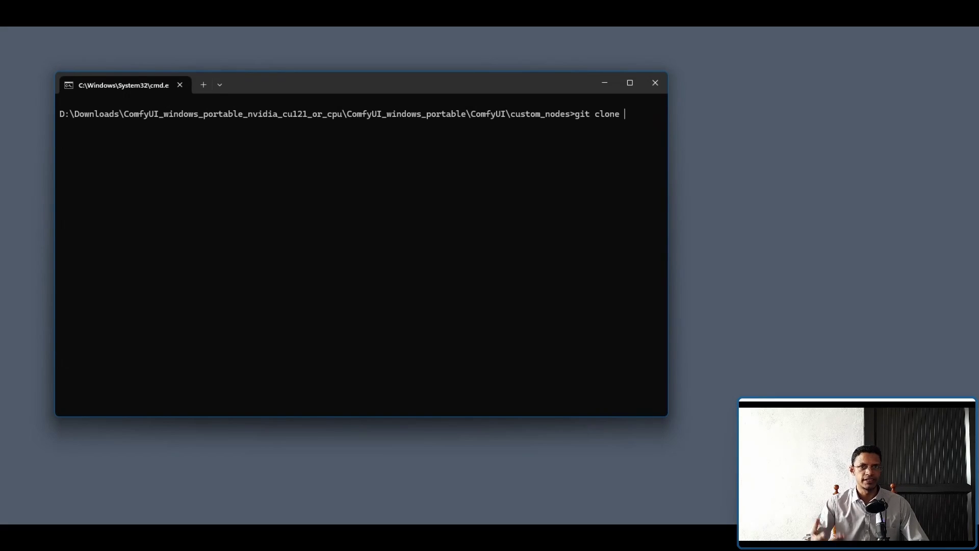
{"action": "type", "text": "https://github.com/ltdrdata/ComfyUI-Manager.git"}
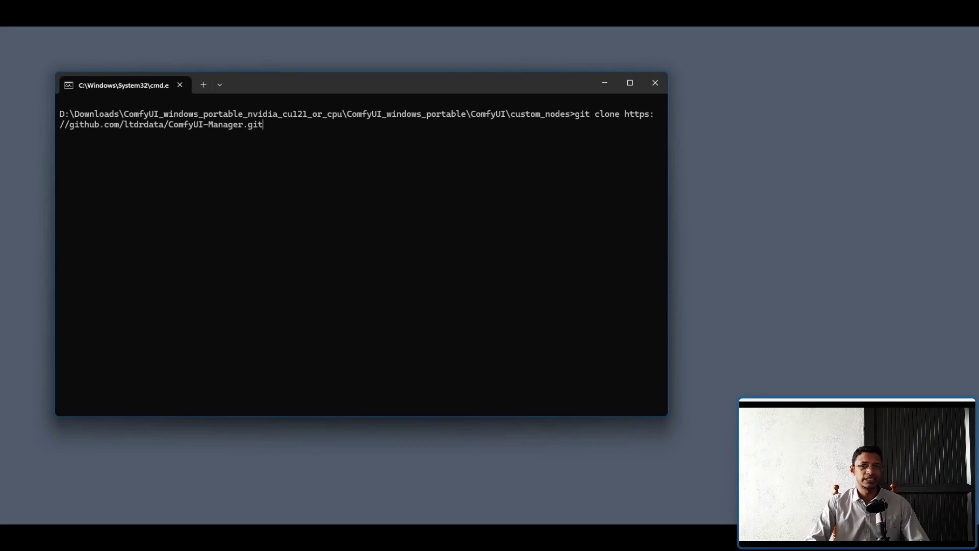
{"action": "key", "text": "Return"}
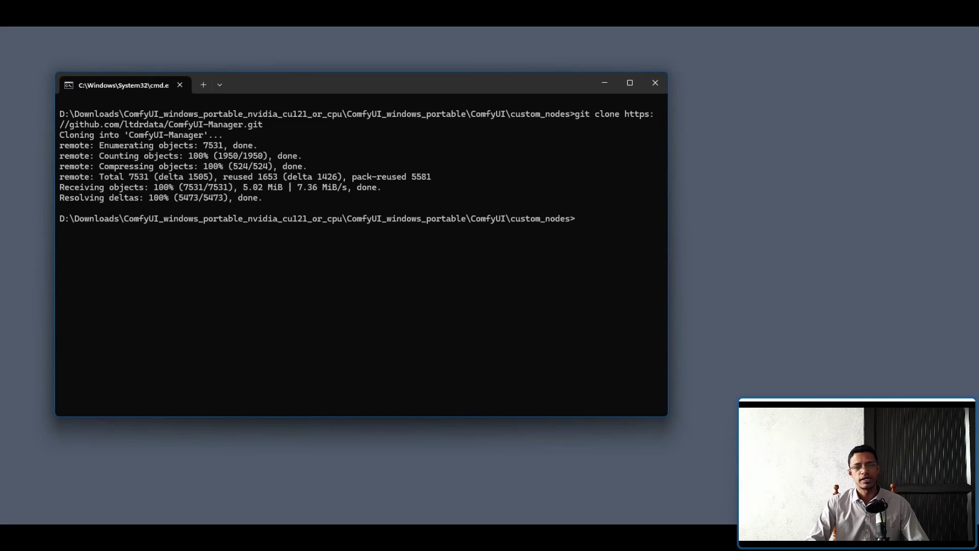
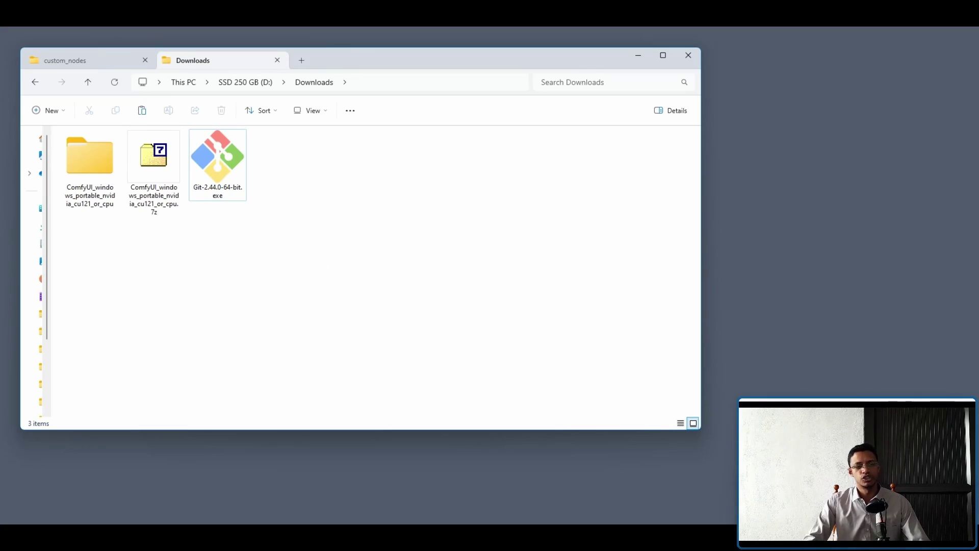
Run the Git-2.44.0-64-bit.exe installer from Downloads, accepting the licence, default components and the Git Start Menu folder.
{"action": "left_click", "coordinate": [218, 163]}
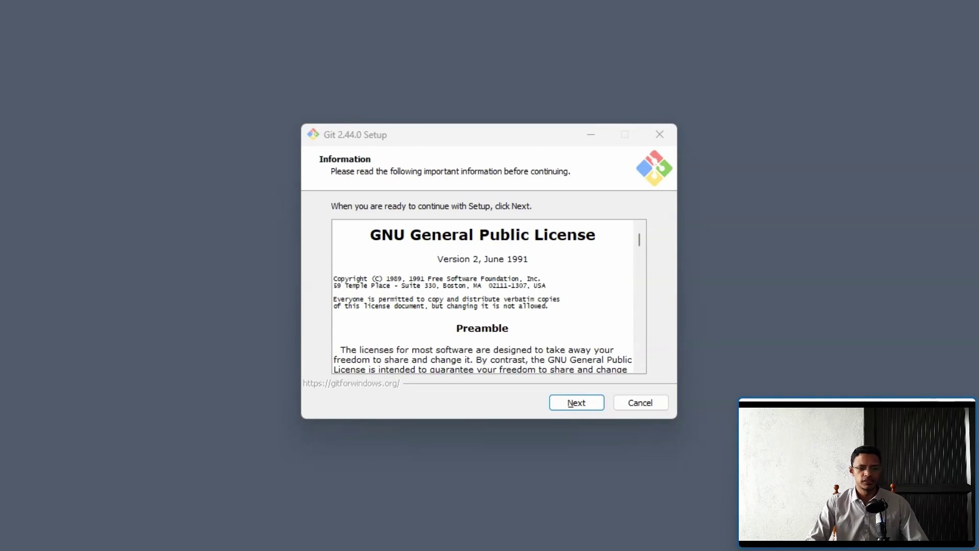
{"action": "key", "text": "Return"}
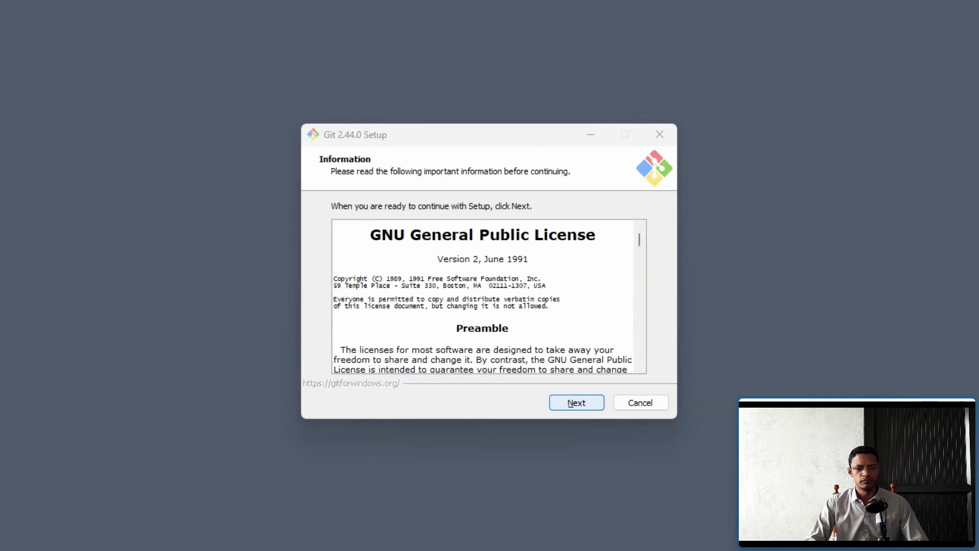
{"action": "key", "text": "Return"}
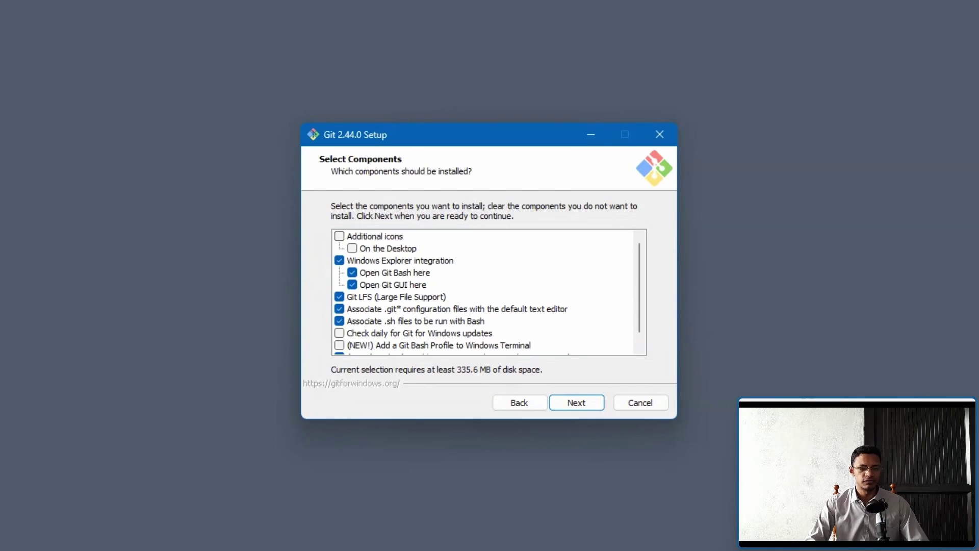
{"action": "key", "text": "Return"}
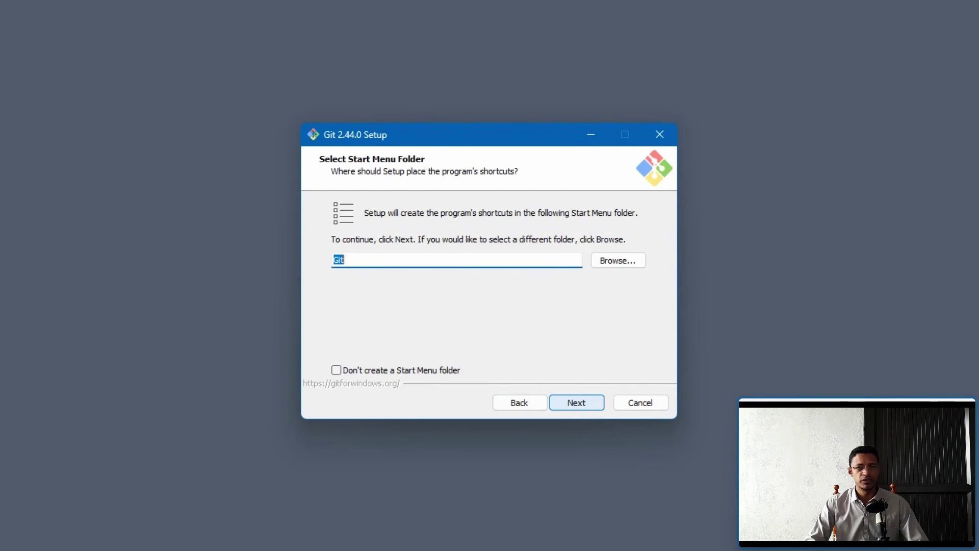
{"action": "key", "text": "Return"}
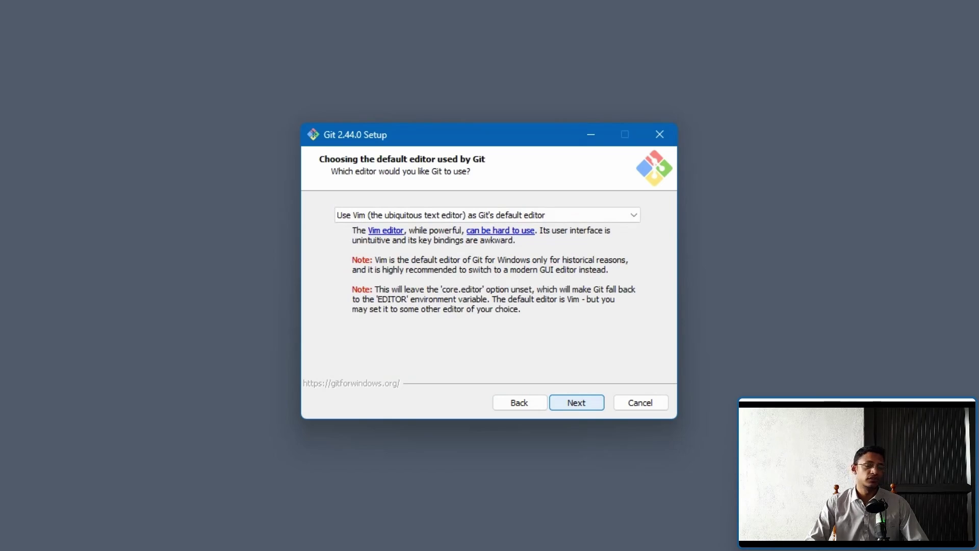
Choose Notepad as Git's default editor in the setup wizard and continue.
{"action": "key", "text": "Tab"}
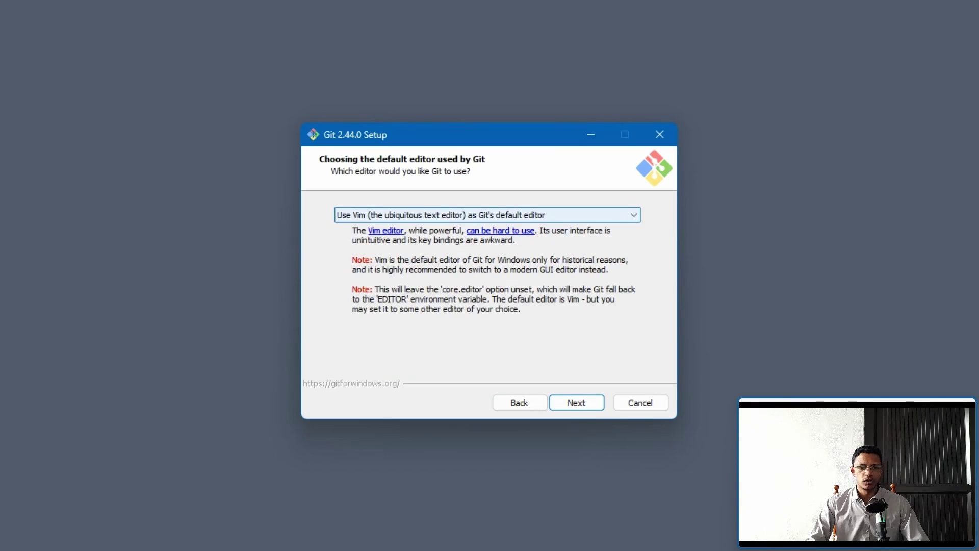
{"action": "key", "text": "alt+Down"}
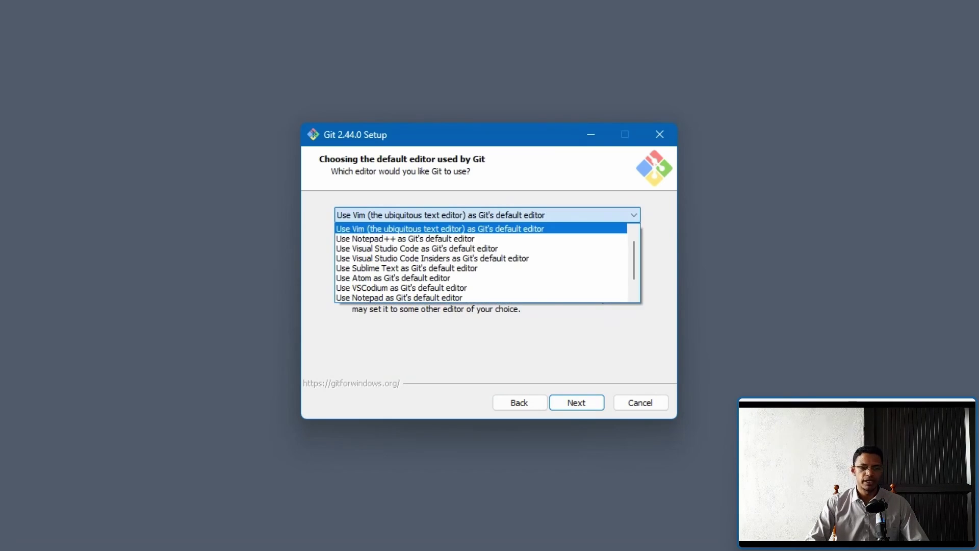
{"action": "key", "text": "Down"}
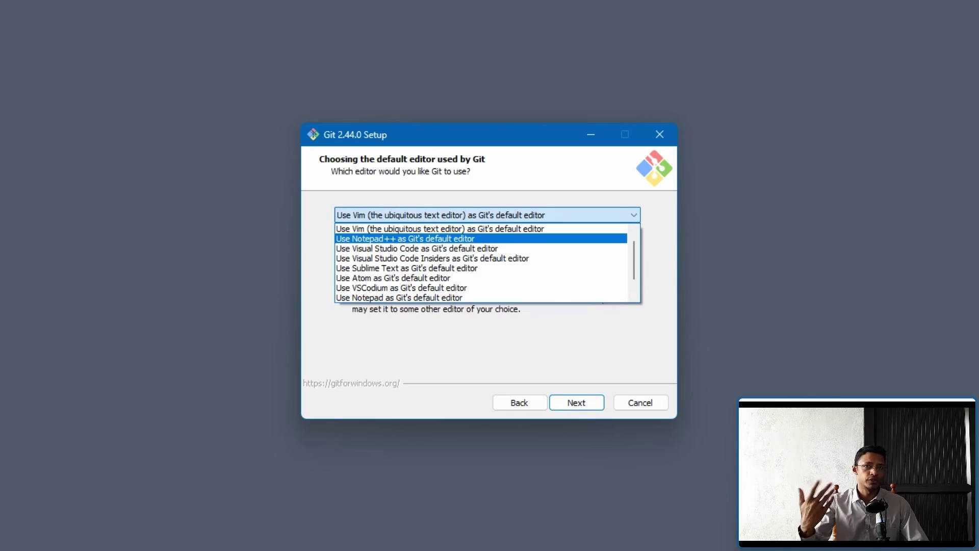
{"action": "key", "text": "Down"}
{"action": "key", "text": "Down"}
{"action": "key", "text": "Down"}
{"action": "key", "text": "Down"}
{"action": "key", "text": "Down"}
{"action": "key", "text": "Down"}
{"action": "key", "text": "Return"}
{"action": "key", "text": "Return"}
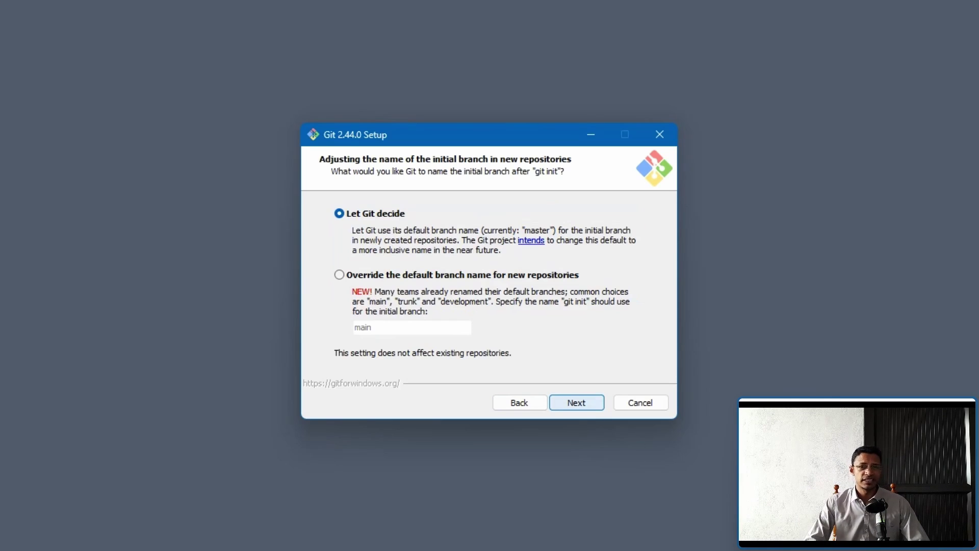
Accept Git Setup's default options from the initial branch name, PATH and bundled OpenSSH through MinTTY and Git Credential Manager.
{"action": "key", "text": "Return"}
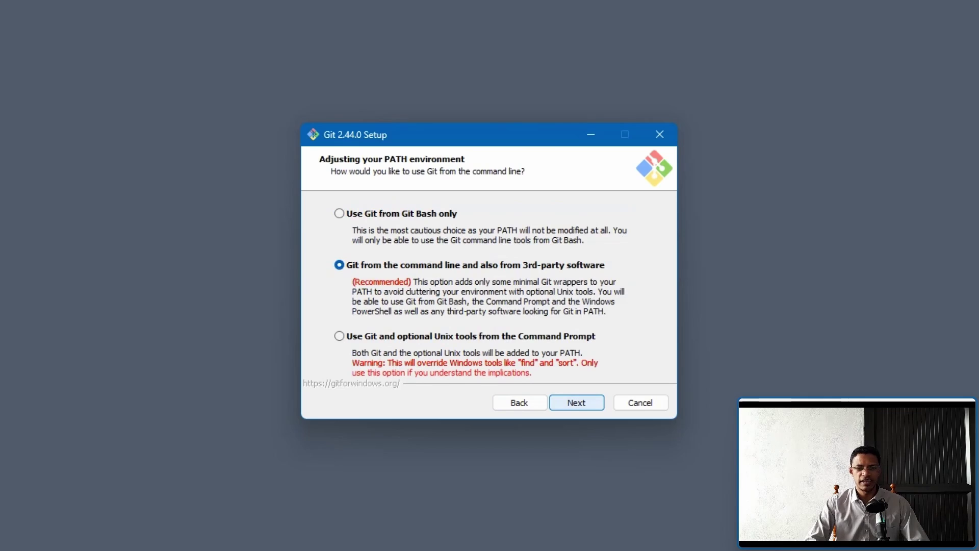
{"action": "key", "text": "Return"}
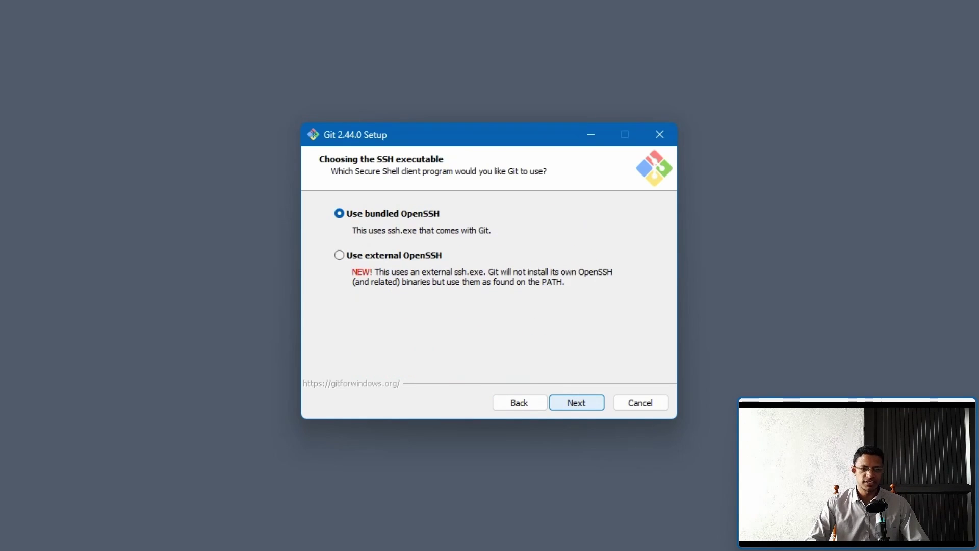
{"action": "key", "text": "Return"}
{"action": "key", "text": "Return"}
{"action": "key", "text": "Return"}
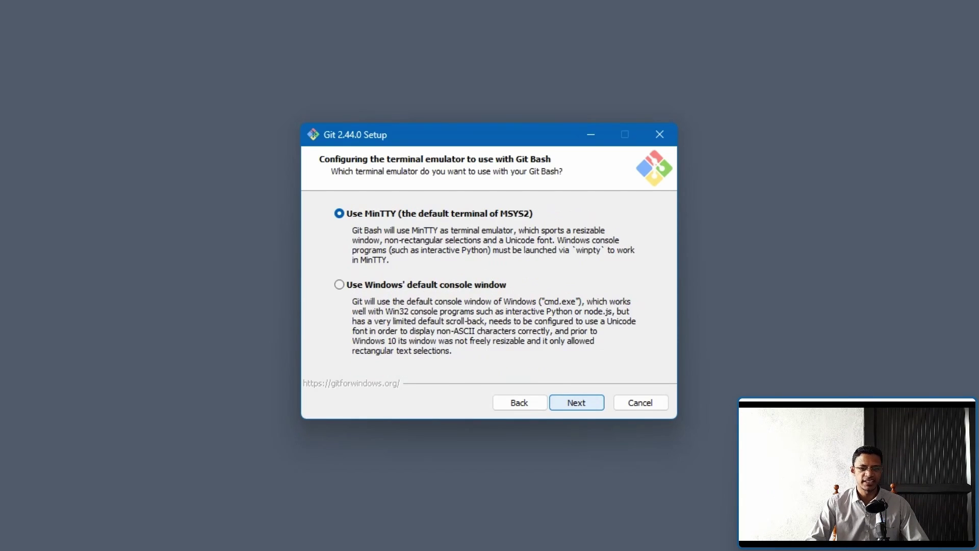
{"action": "key", "text": "Return"}
{"action": "key", "text": "Return"}
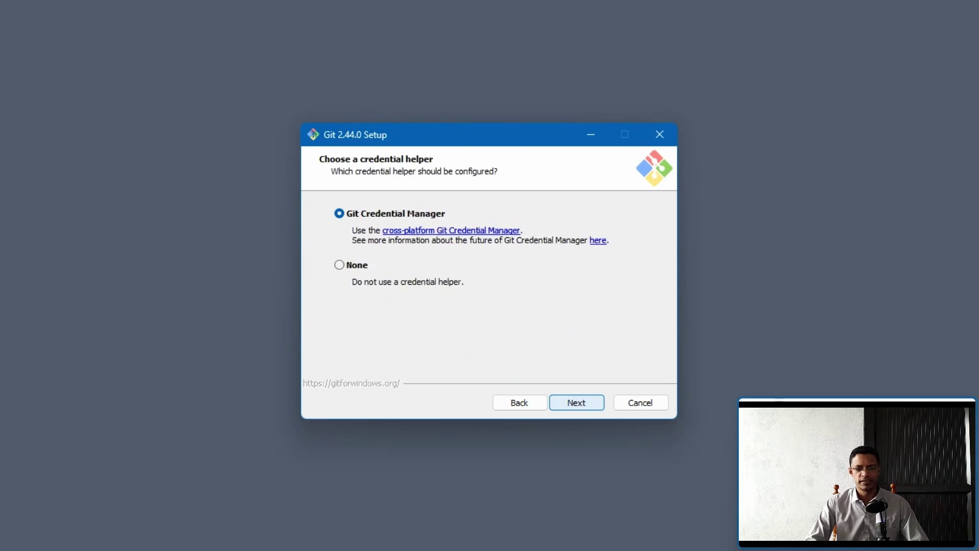
{"action": "key", "text": "Return"}
{"action": "key", "text": "Return"}
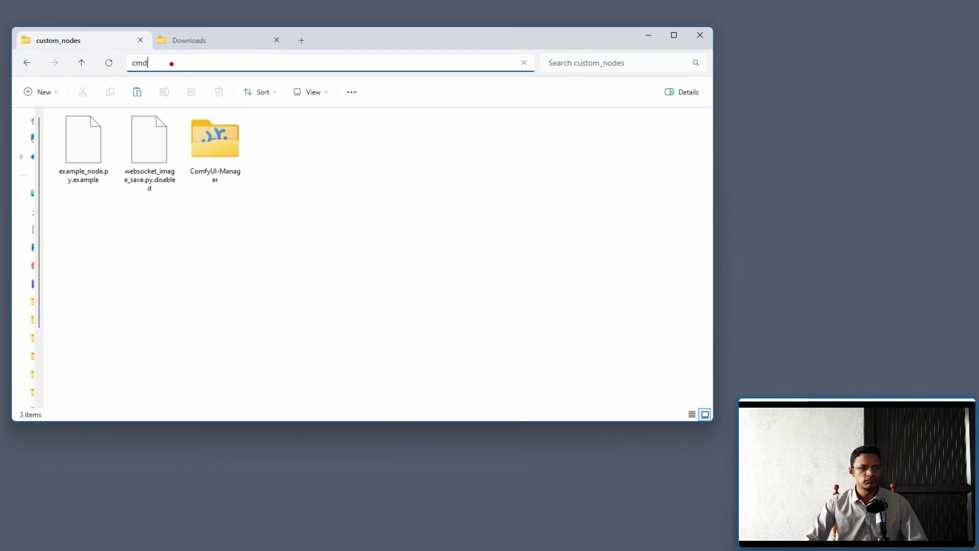
{"action": "key", "text": "Return"}
{"action": "type", "text": "git clone"}
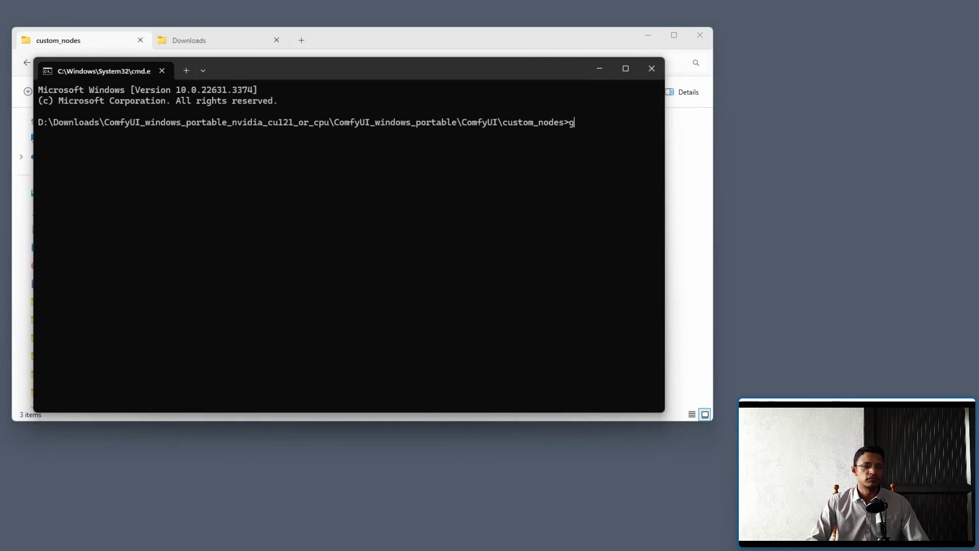
{"action": "type", "text": "https://github.com/ltdrdata/ComfyUI-Manager.git"}
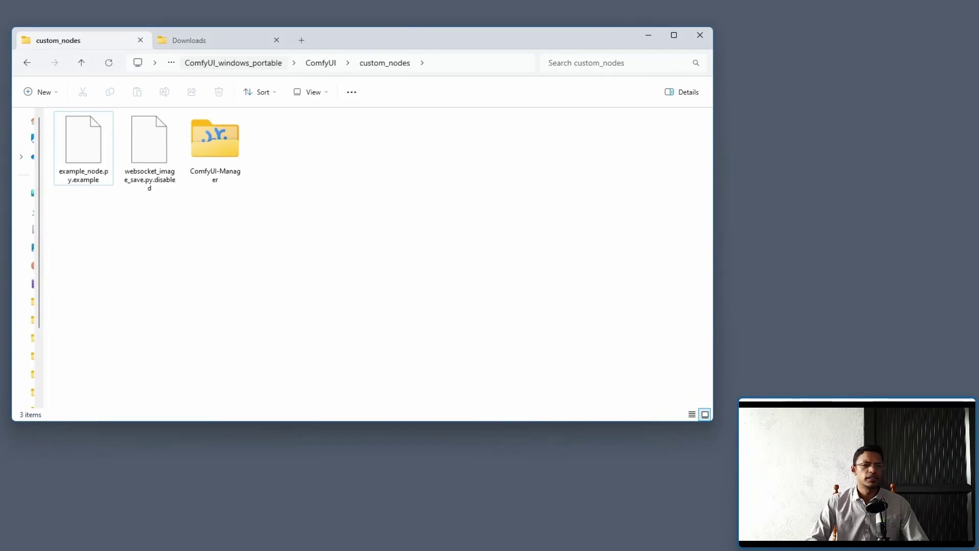
Go up to the ComfyUI_windows_portable folder, and open the Manager in ComfyUI.
{"action": "key", "text": "alt+Up"}
{"action": "key", "text": "alt+Up"}
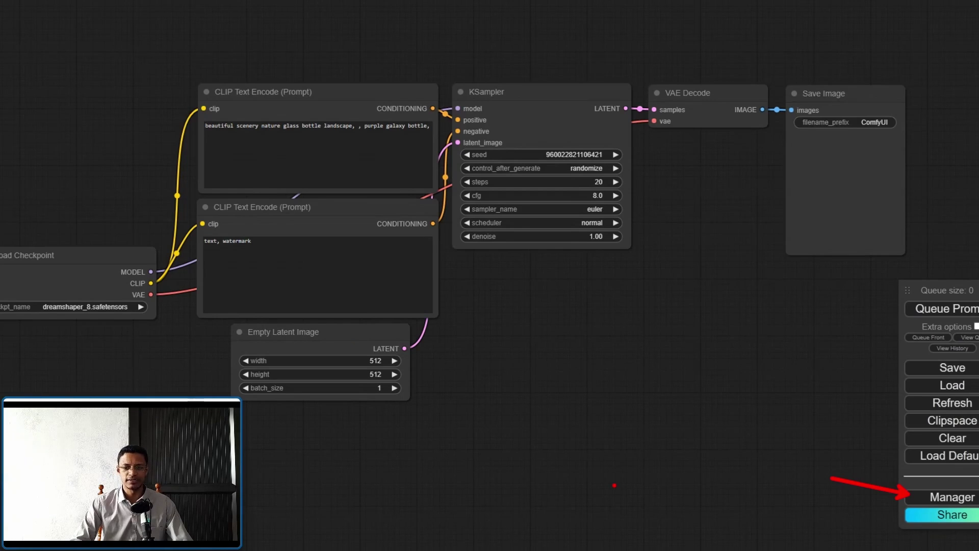
{"action": "left_click", "coordinate": [952, 487]}
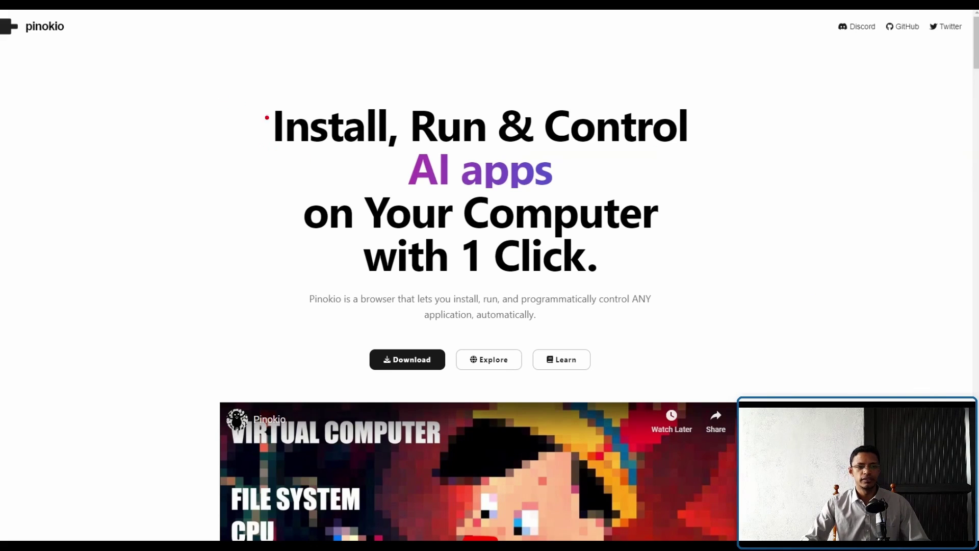
{"action": "mouse_move", "coordinate": [262, 156]}
{"action": "left_mouse_down"}
{"action": "mouse_move", "coordinate": [705, 156]}
{"action": "mouse_move", "coordinate": [577, 179]}
{"action": "left_mouse_up"}
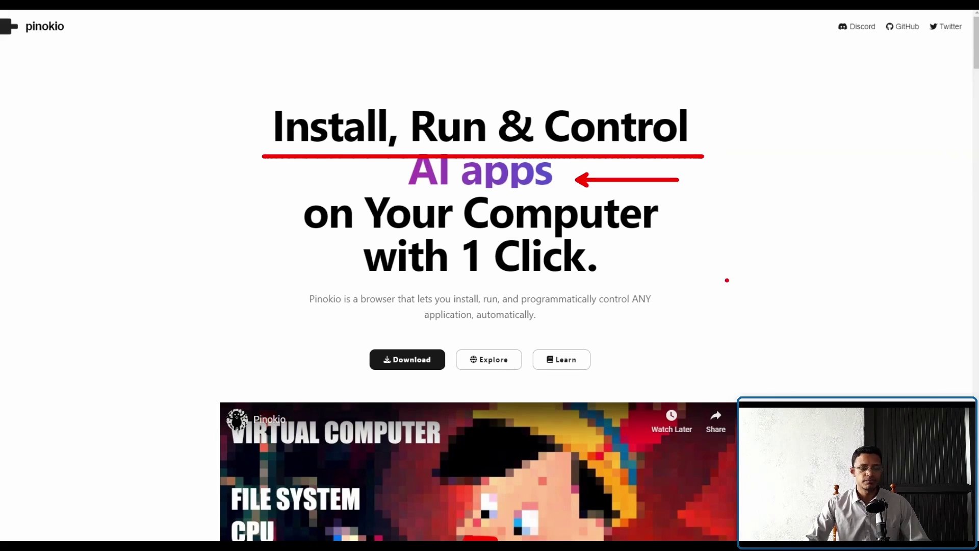
Open Pinokio's download page, choose the Windows version and download the Pinokio-1.3.0-win32.zip archive.
{"action": "left_click_drag", "start_coordinate": [748, 222], "coordinate": [682, 223]}
{"action": "left_click_drag", "start_coordinate": [712, 267], "coordinate": [610, 267]}
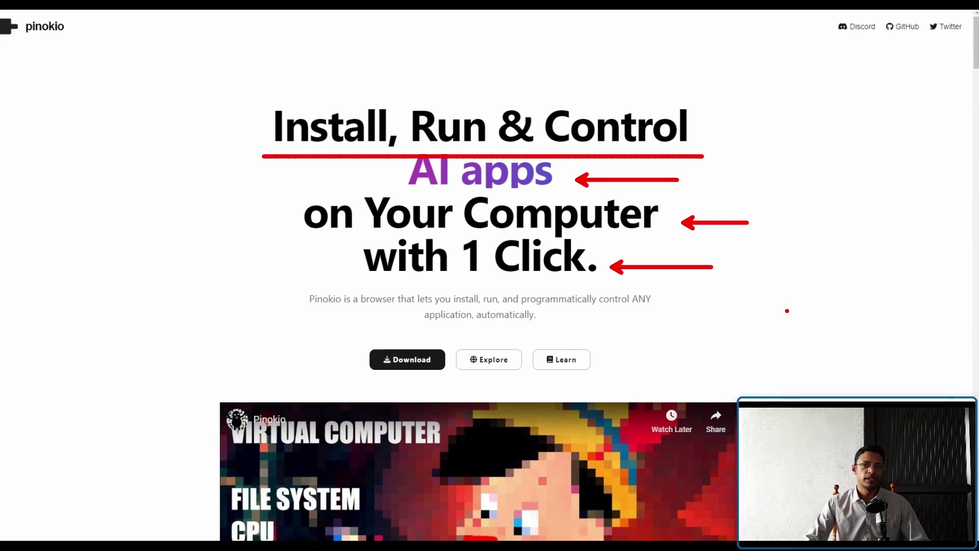
{"action": "left_click_drag", "start_coordinate": [272, 315], "coordinate": [363, 352]}
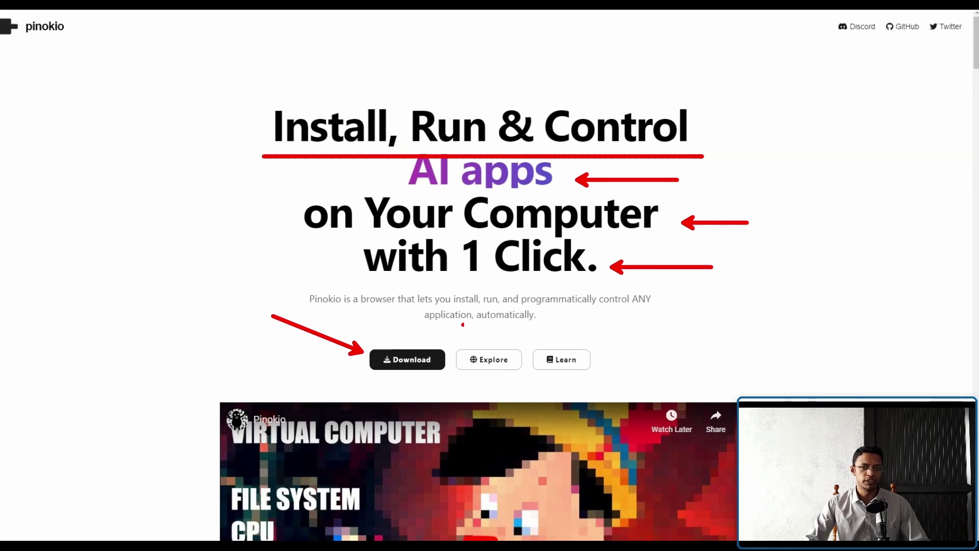
{"action": "key", "text": "Escape"}
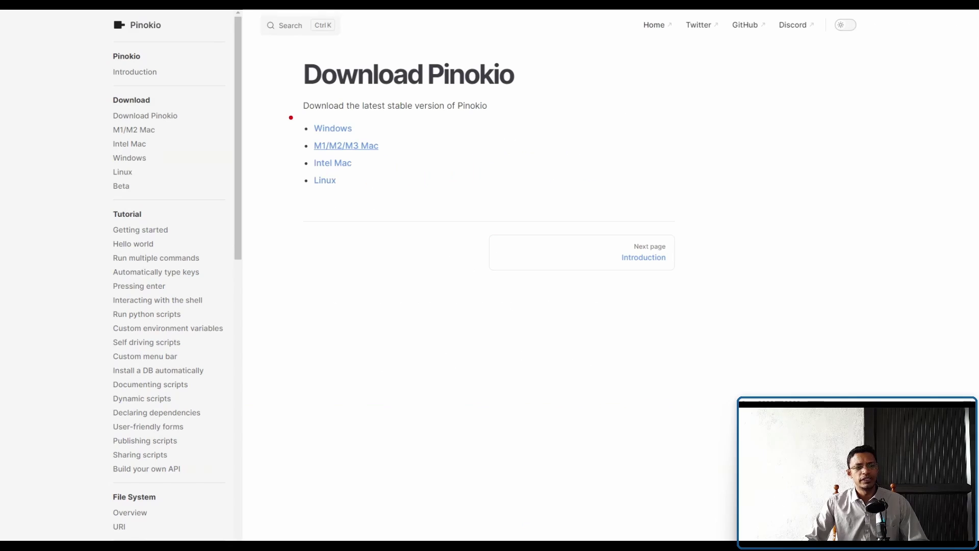
{"action": "left_click_drag", "start_coordinate": [291, 118], "coordinate": [429, 207]}
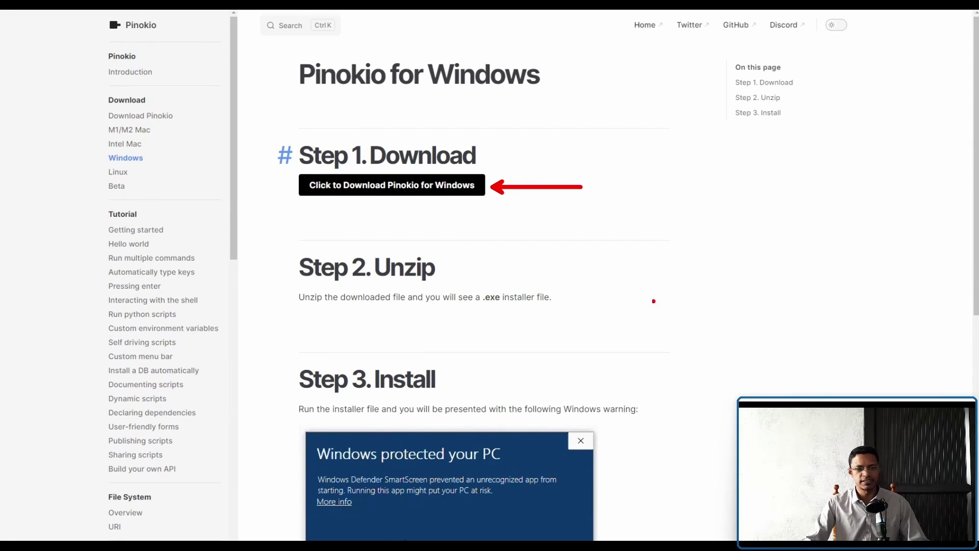
{"action": "mouse_move", "coordinate": [270, 244]}
{"action": "left_mouse_down"}
{"action": "mouse_move", "coordinate": [544, 242]}
{"action": "mouse_move", "coordinate": [561, 289]}
{"action": "mouse_move", "coordinate": [530, 309]}
{"action": "mouse_move", "coordinate": [287, 308]}
{"action": "mouse_move", "coordinate": [259, 236]}
{"action": "left_mouse_up"}
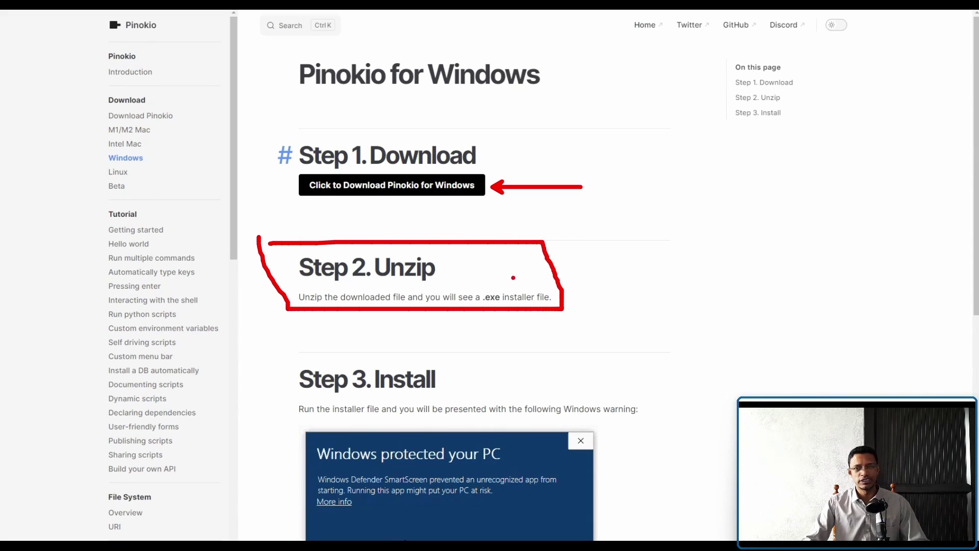
{"action": "left_click_drag", "start_coordinate": [451, 380], "coordinate": [598, 329]}
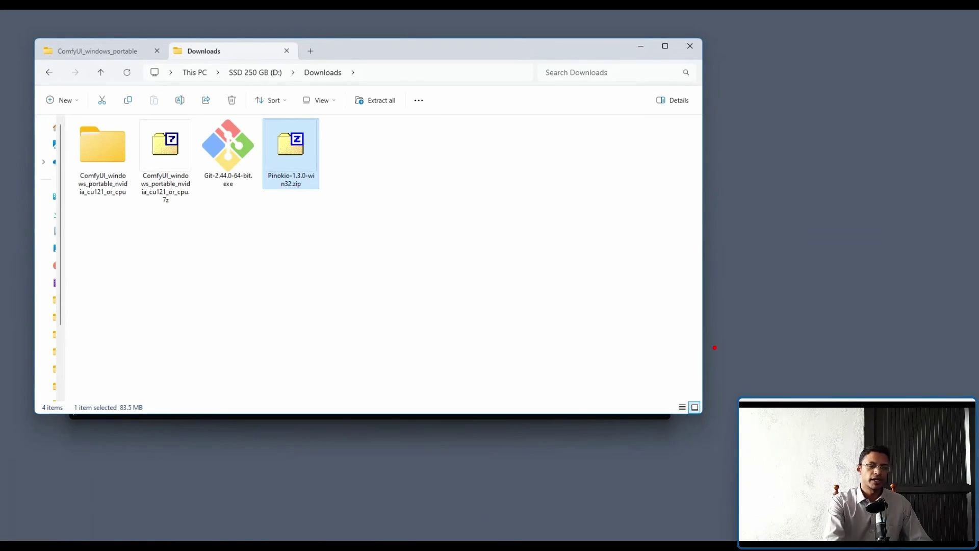
Extract Pinokio-1.3.0-win32.zip to D:\Downloads\Pinokio-1.3.0-win32.
{"action": "left_click_drag", "start_coordinate": [371, 76], "coordinate": [395, 77]}
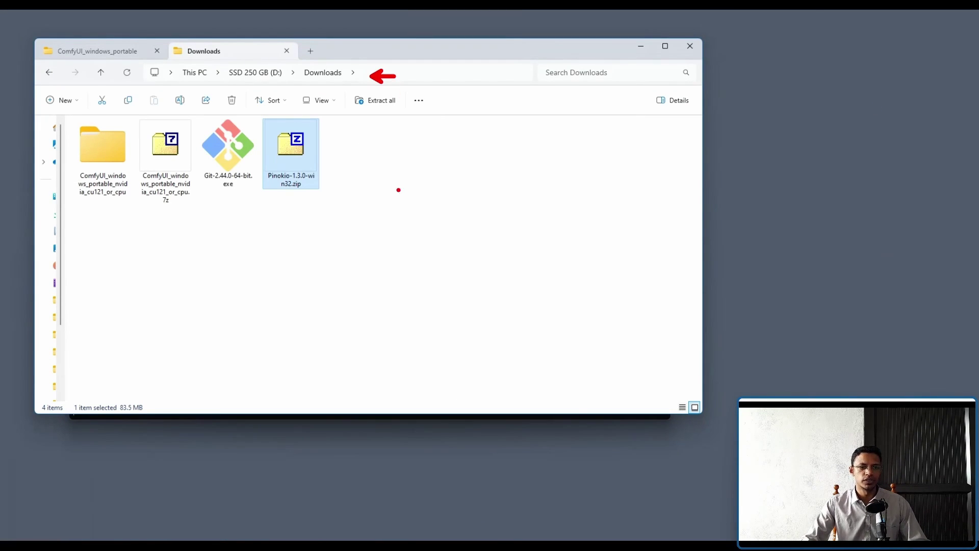
{"action": "left_click_drag", "start_coordinate": [312, 203], "coordinate": [352, 259]}
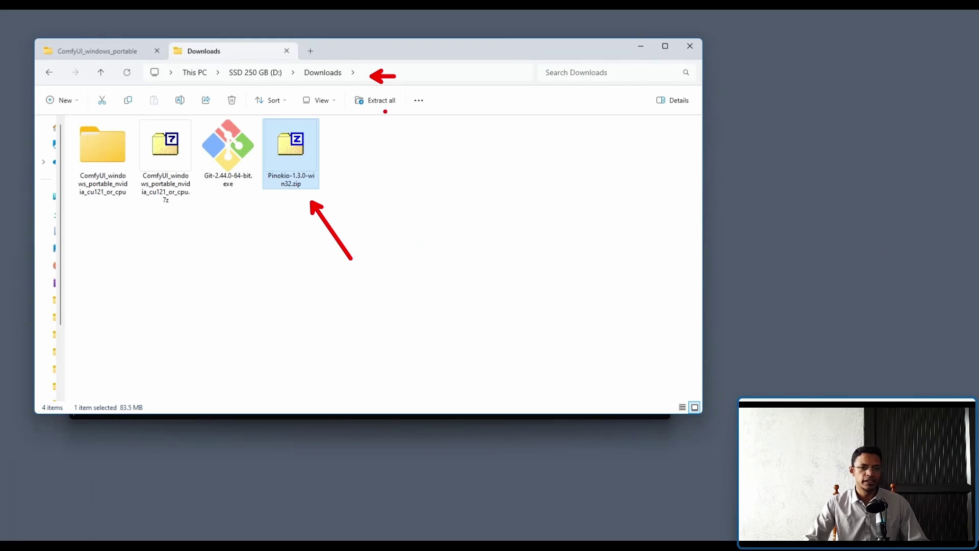
{"action": "left_click_drag", "start_coordinate": [386, 110], "coordinate": [389, 142]}
{"action": "key", "text": "Escape"}
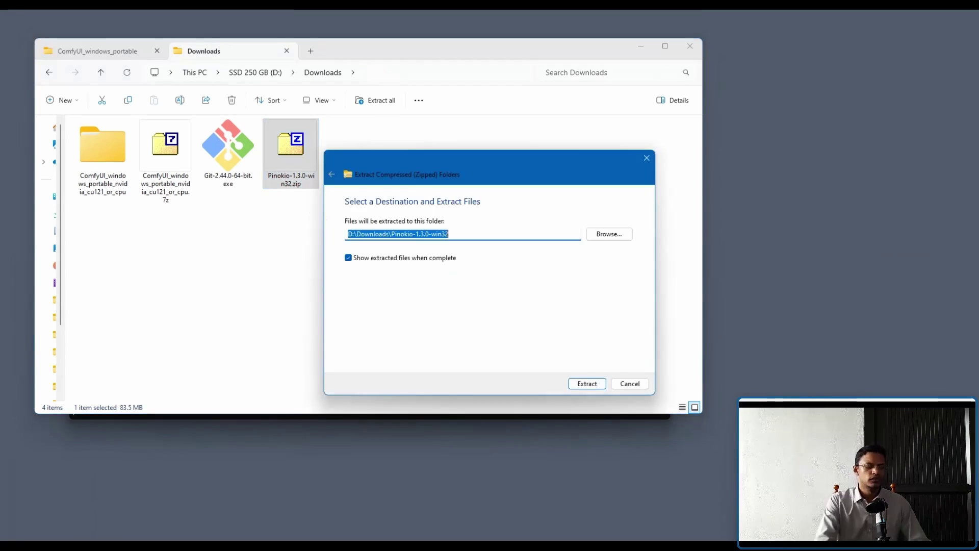
{"action": "left_click_drag", "start_coordinate": [540, 323], "coordinate": [583, 373]}
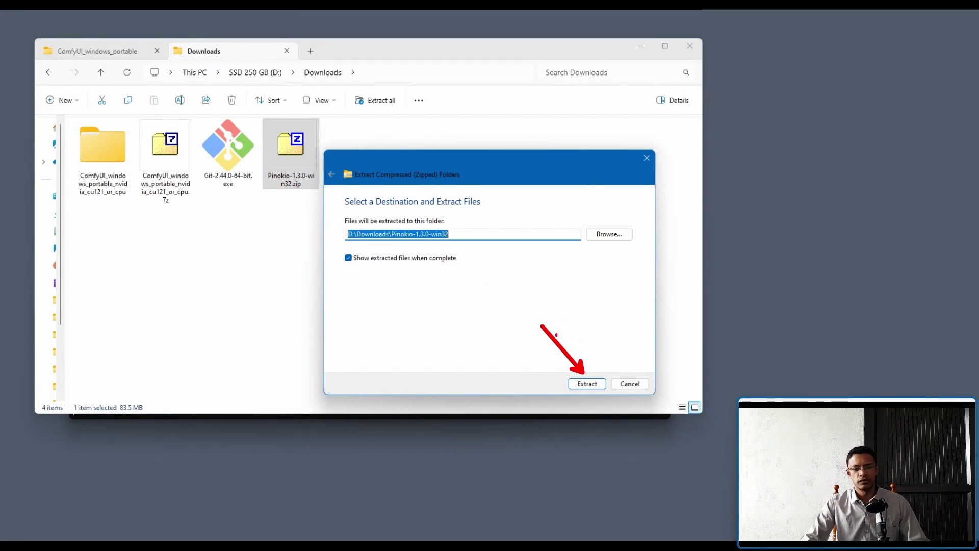
{"action": "key", "text": "Escape"}
{"action": "key", "text": "Return"}
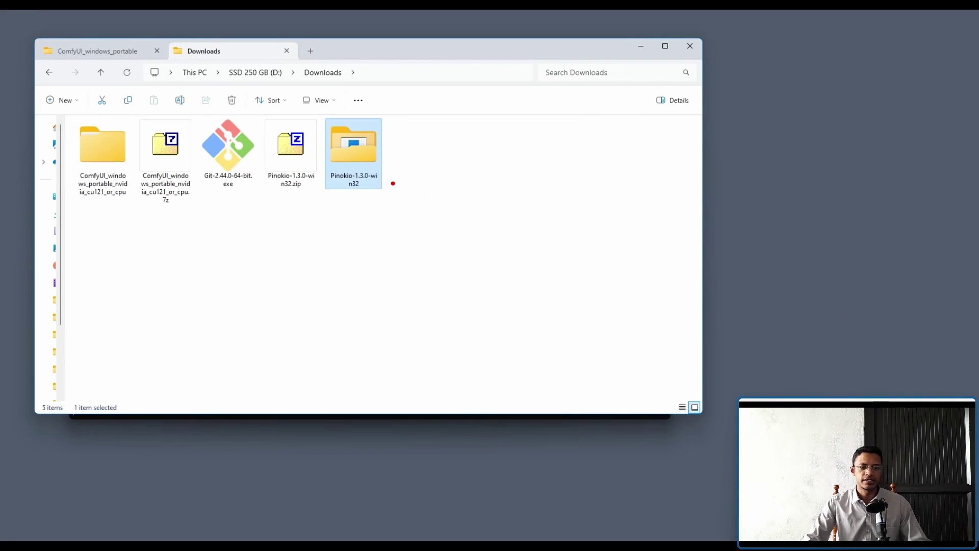
Open the extracted Pinokio-1.3.0-win32 folder and launch Pinokio Setup 1.3.0.exe.
{"action": "left_click_drag", "start_coordinate": [393, 184], "coordinate": [458, 247]}
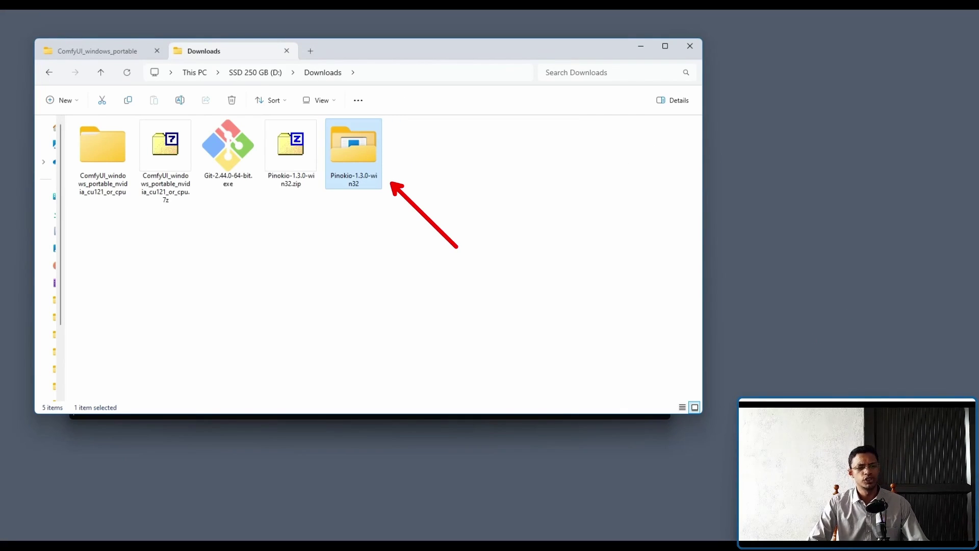
{"action": "key", "text": "Return"}
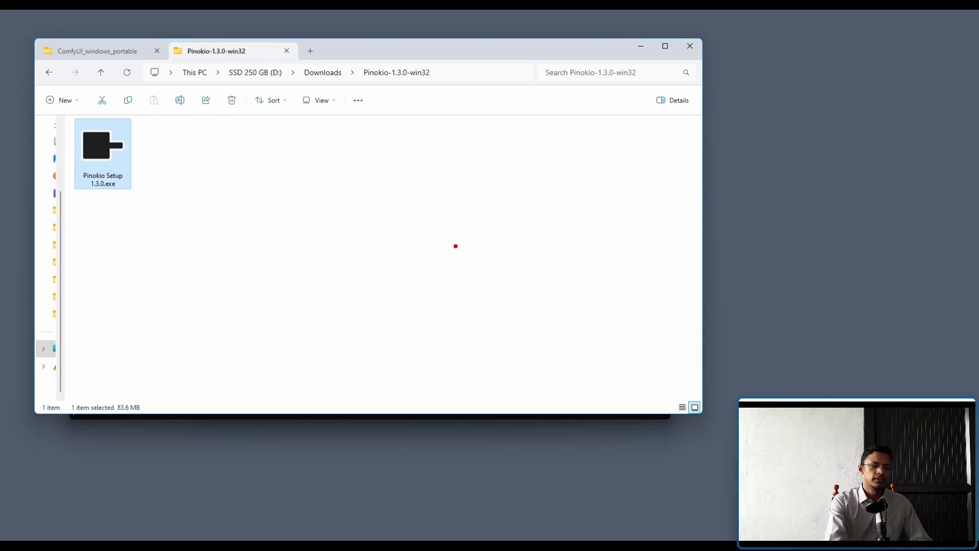
{"action": "left_click_drag", "start_coordinate": [132, 186], "coordinate": [209, 235]}
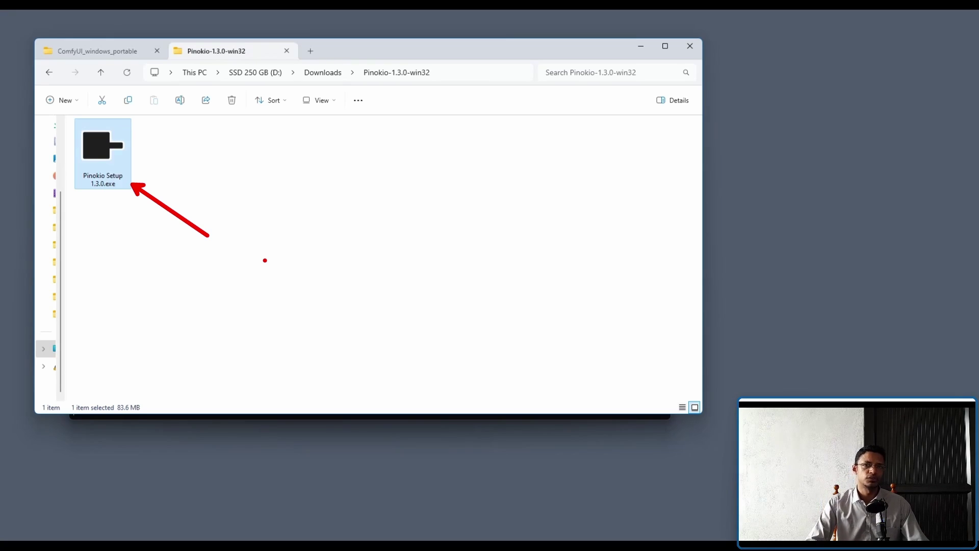
{"action": "key", "text": "Escape"}
{"action": "key", "text": "Return"}
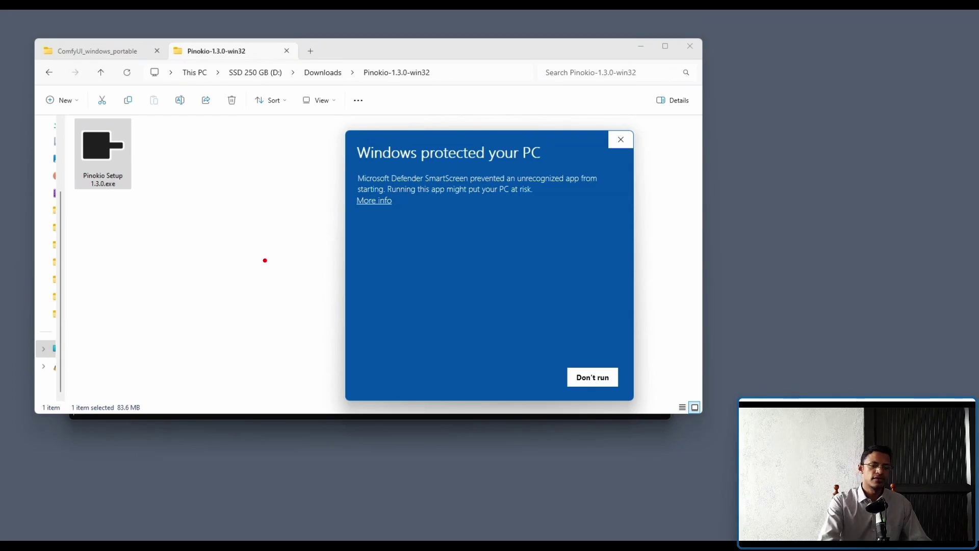
Expand the details of the SmartScreen warning and run Pinokio Setup 1.3.0.exe anyway.
{"action": "left_click_drag", "start_coordinate": [336, 162], "coordinate": [275, 173]}
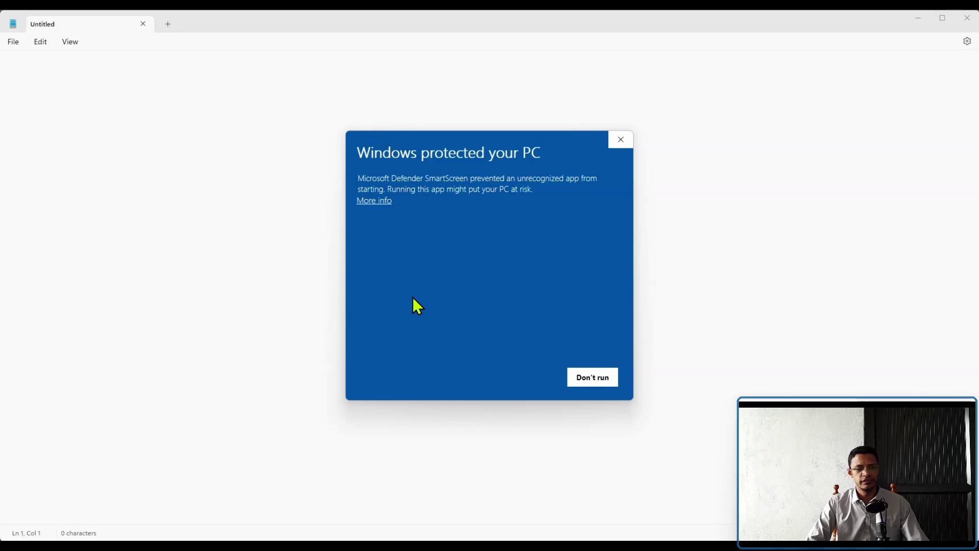
{"action": "left_click", "coordinate": [374, 201]}
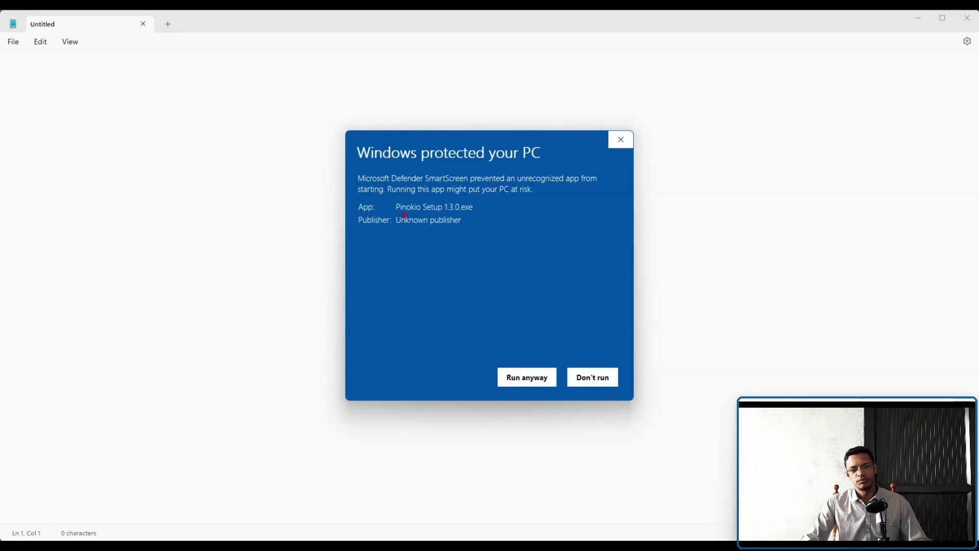
{"action": "left_click_drag", "start_coordinate": [519, 220], "coordinate": [470, 221]}
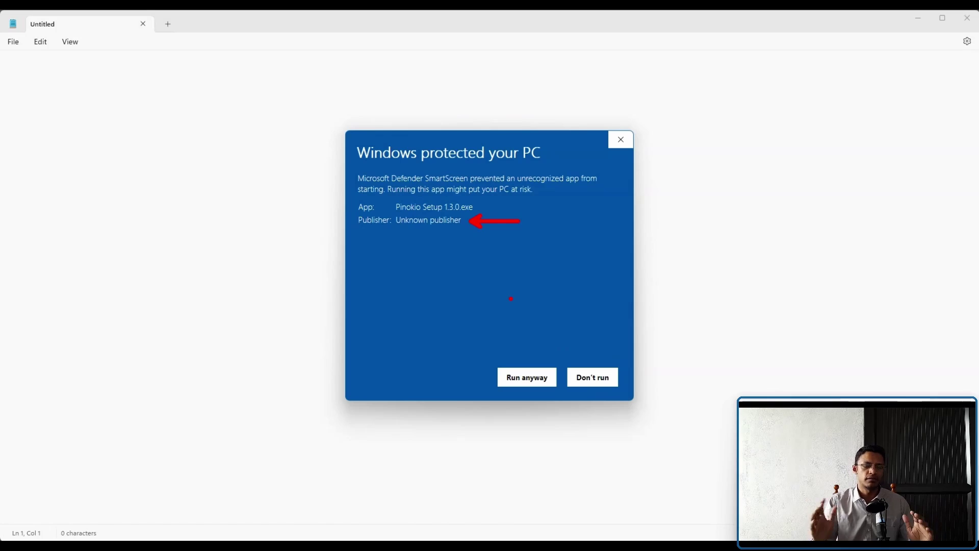
{"action": "key", "text": "Escape"}
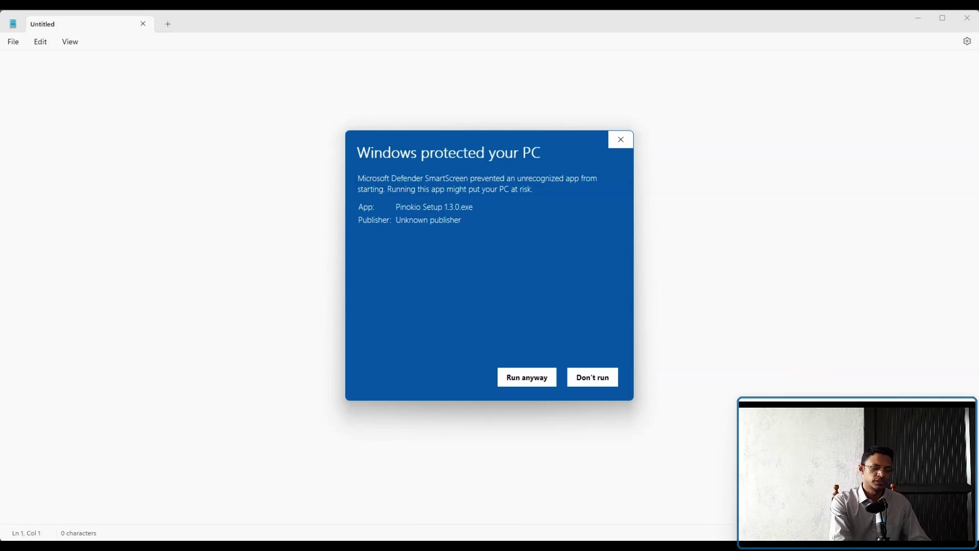
{"action": "left_click_drag", "start_coordinate": [458, 309], "coordinate": [513, 358]}
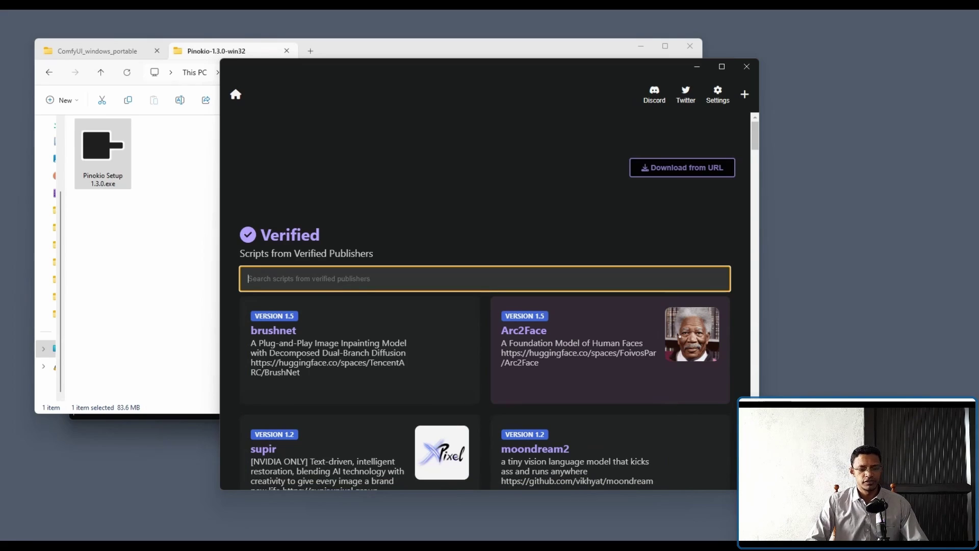
Search Pinokio's verified scripts for comfyui and download the ComfyUI script.
{"action": "type", "text": "comfyui"}
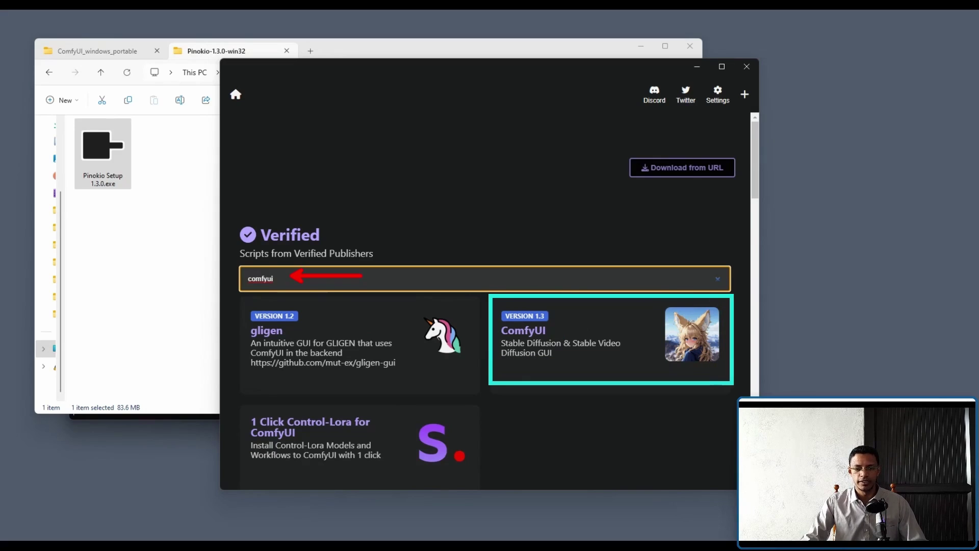
{"action": "left_click", "coordinate": [587, 346]}
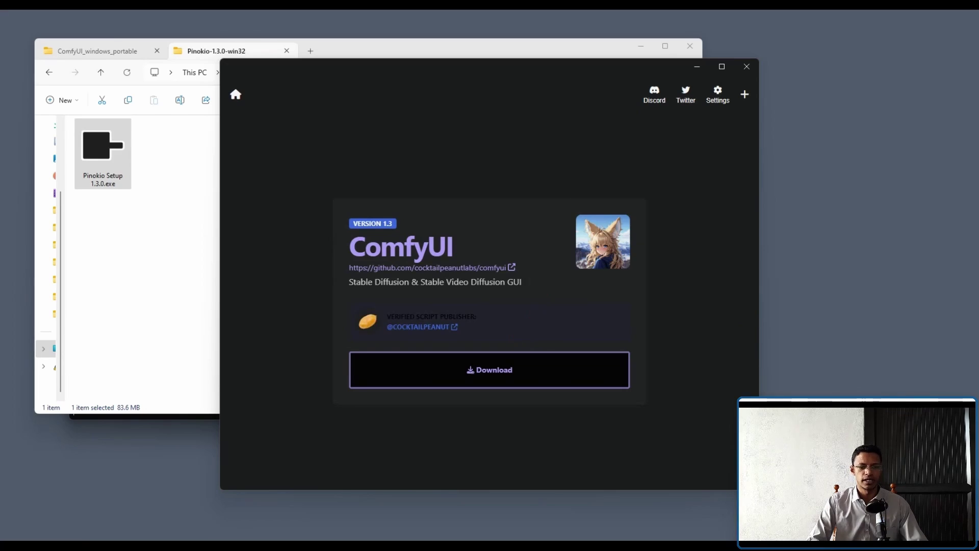
{"action": "left_click", "coordinate": [489, 369]}
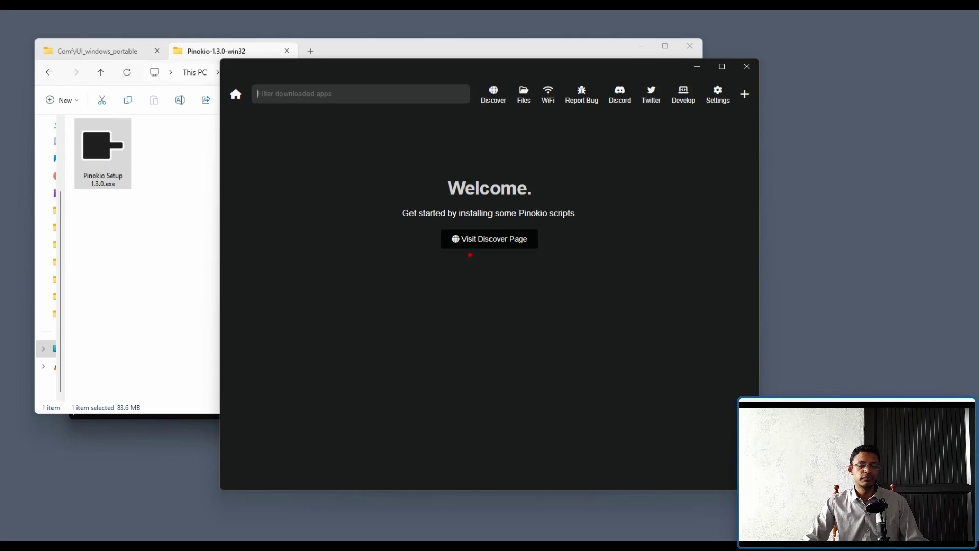
{"action": "mouse_move", "coordinate": [271, 125]}
{"action": "left_mouse_down"}
{"action": "mouse_move", "coordinate": [461, 186]}
{"action": "mouse_move", "coordinate": [446, 194]}
{"action": "left_mouse_up"}
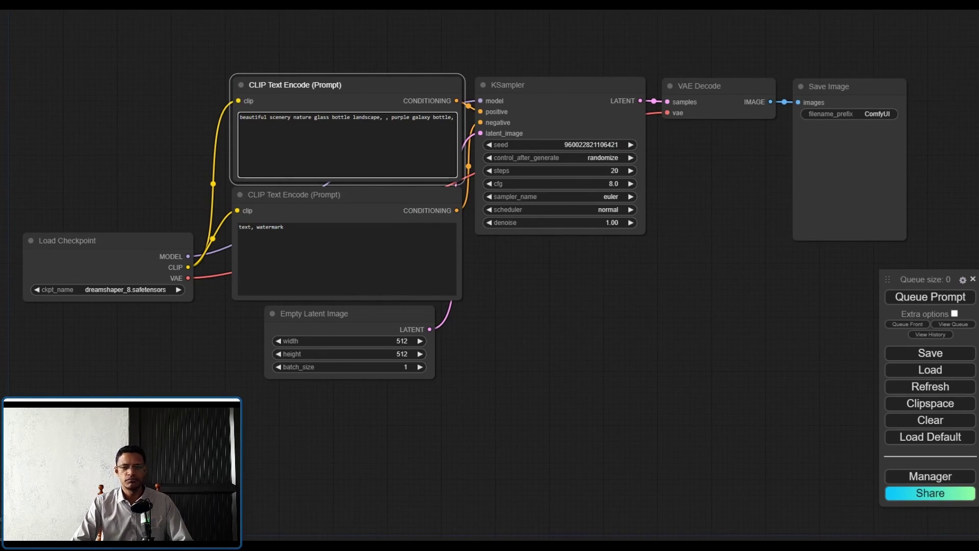
Replace the positive prompt with "cute chibi character making a peace sign, forest, blonde, fox ears" and queue the generation.
{"action": "key", "text": "ctrl+a"}
{"action": "type", "text": "cute chibi charac"}
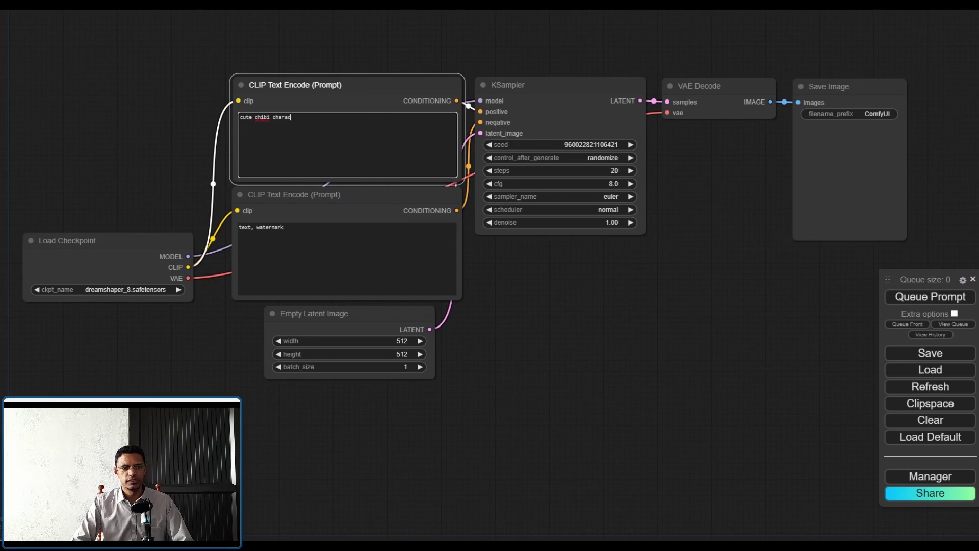
{"action": "type", "text": "ter making a peace sign, forest,"}
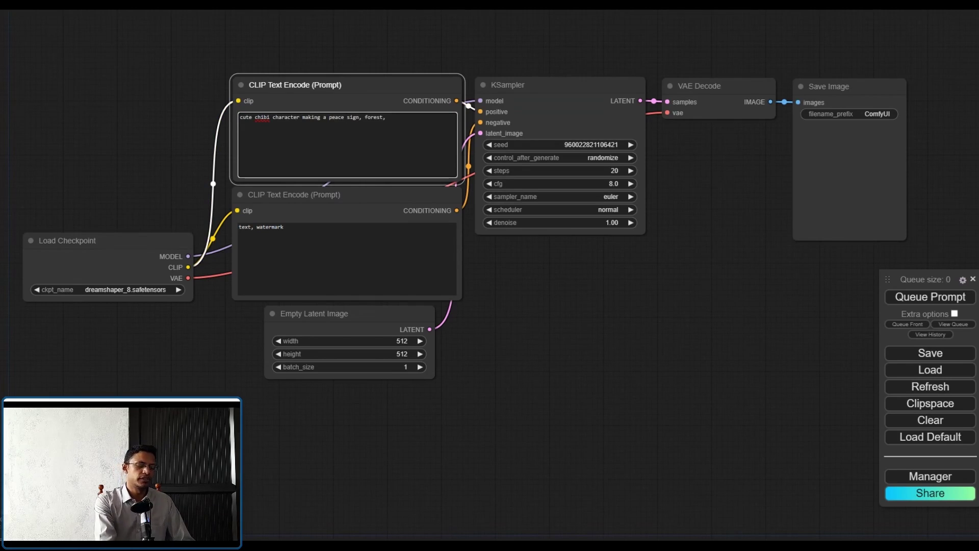
{"action": "type", "text": " blonde, fo"}
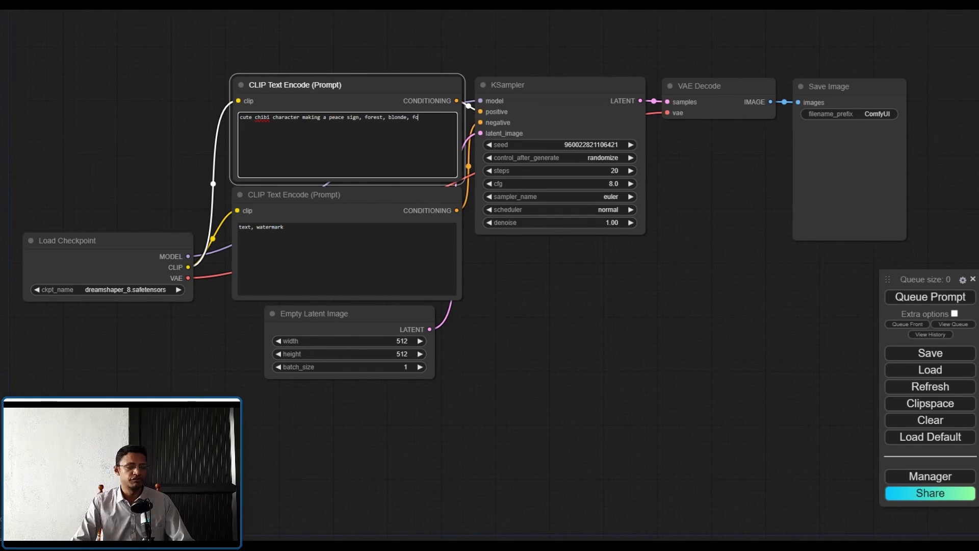
{"action": "type", "text": "x ears"}
{"action": "key", "text": "ctrl+Return"}
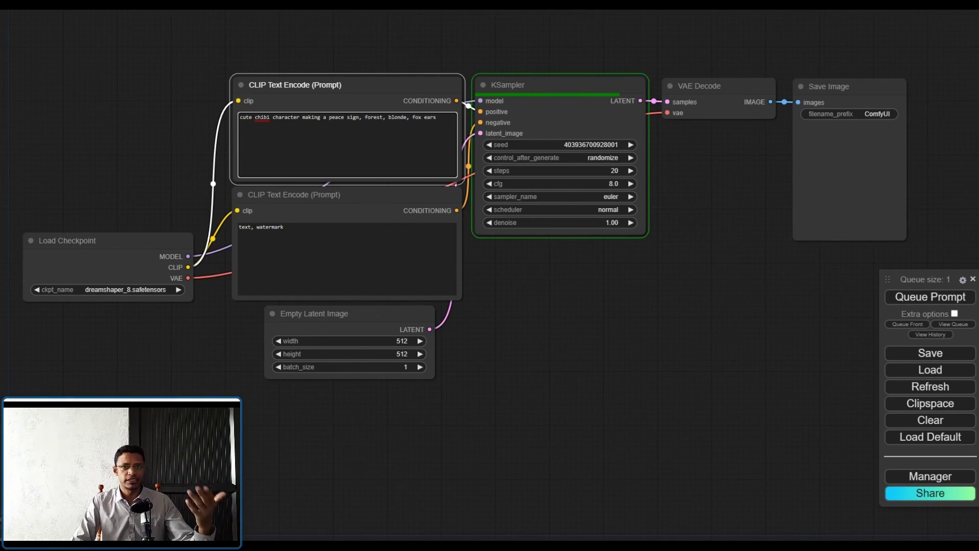
Enlarge the Save Image node to show the generated picture at a bigger size.
{"action": "left_click_drag", "start_coordinate": [663, 357], "coordinate": [148, 291]}
{"action": "left_click_drag", "start_coordinate": [383, 173], "coordinate": [635, 403]}
{"action": "scroll", "coordinate": [501, 213], "scroll_direction": "down", "scroll_amount": 10}
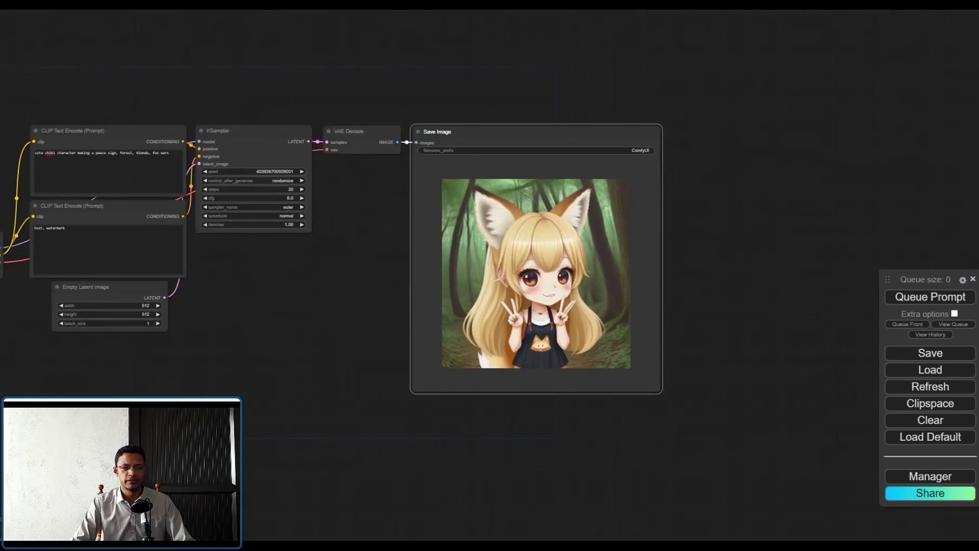